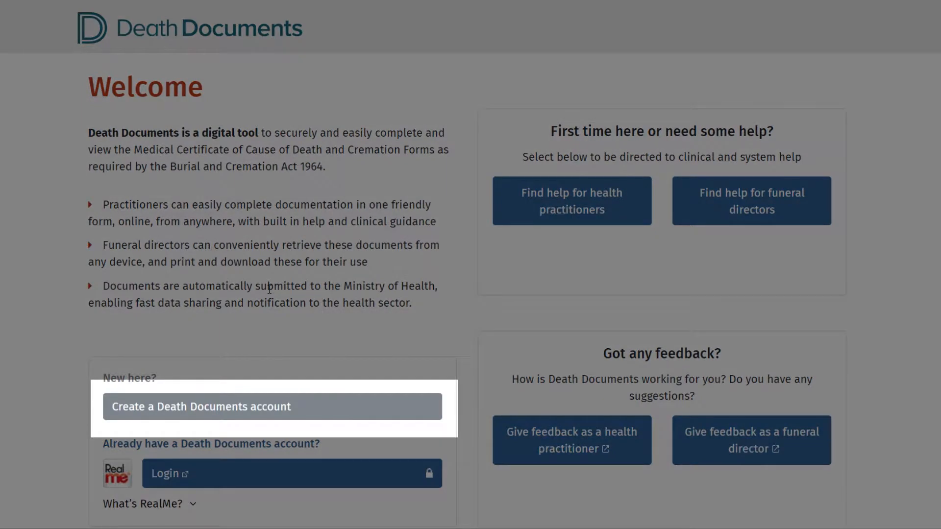
Begin creating a Death Documents account in the medical practitioner role and proceed to the RealMe login.
{"action": "left_click", "coordinate": [152, 399]}
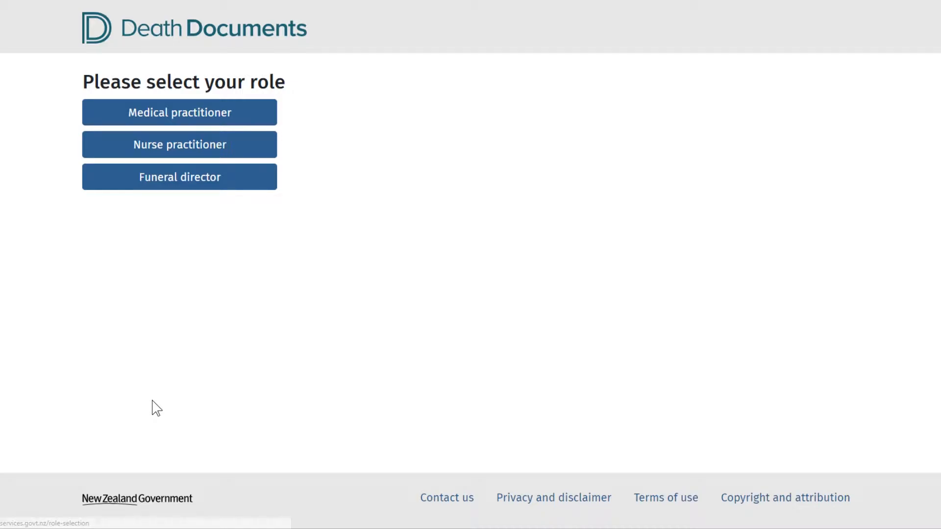
{"action": "left_click", "coordinate": [156, 116]}
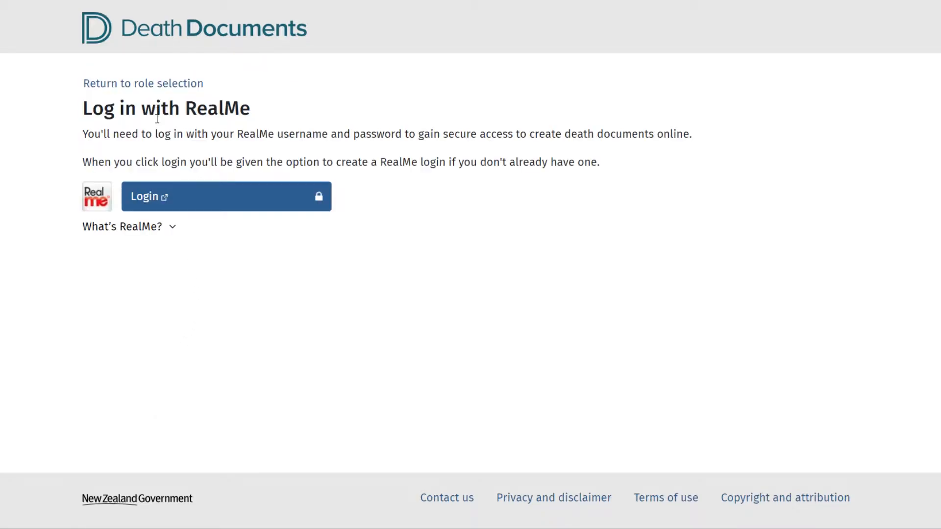
{"action": "left_click", "coordinate": [165, 202]}
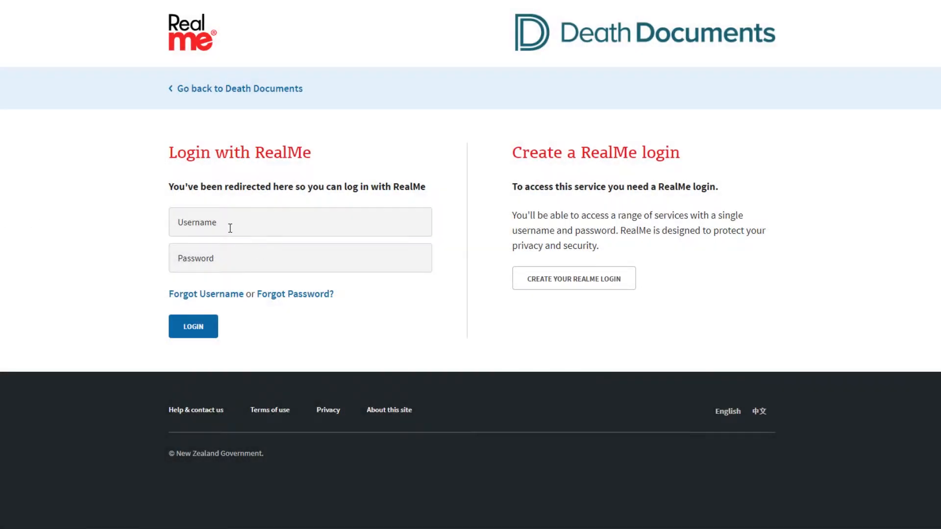
Log in to RealMe with the account username and password.
{"action": "left_click", "coordinate": [231, 226]}
{"action": "type", "text": "agency7"}
{"action": "left_click", "coordinate": [206, 264]}
{"action": "type", "text": "•••••••"}
{"action": "left_click", "coordinate": [199, 329]}
Fill in the practitioner's first, middle and last names in the account details.
{"action": "left_click", "coordinate": [96, 336]}
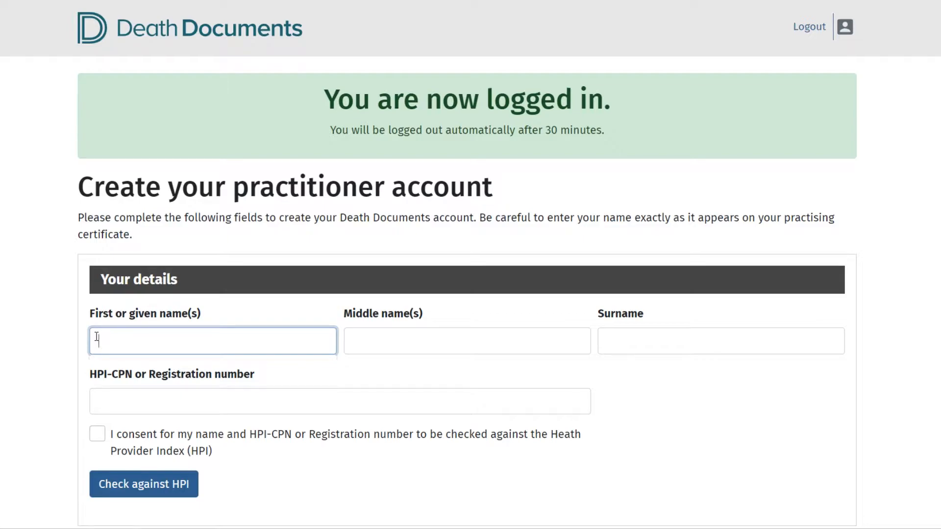
{"action": "type", "text": "Agency"}
{"action": "left_click", "coordinate": [369, 341]}
{"action": "type", "text": "Data"}
{"action": "left_click", "coordinate": [621, 332]}
{"action": "type", "text": "Seven"}
Enter the practitioner's HPI-CPN or registration number, consent to the HPI check, and run it.
{"action": "left_click", "coordinate": [271, 394]}
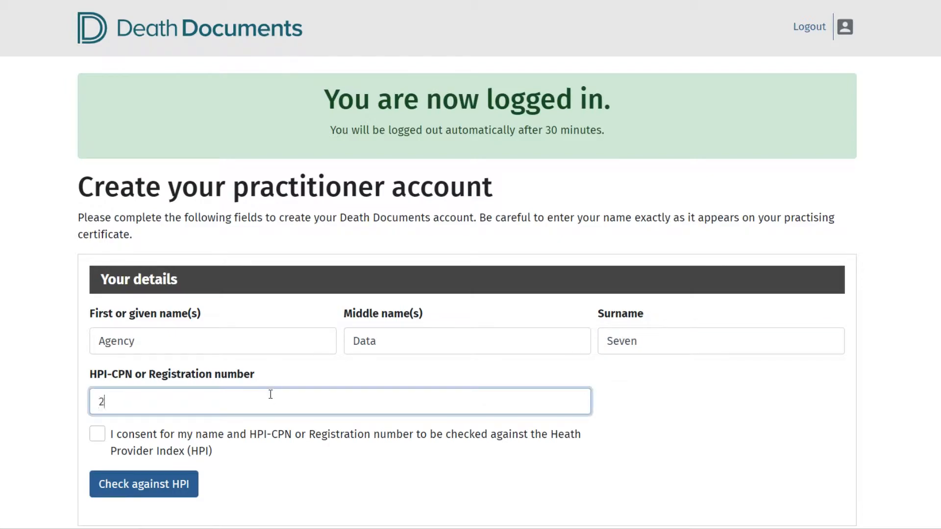
{"action": "left_click", "coordinate": [96, 434]}
{"action": "left_click", "coordinate": [143, 485]}
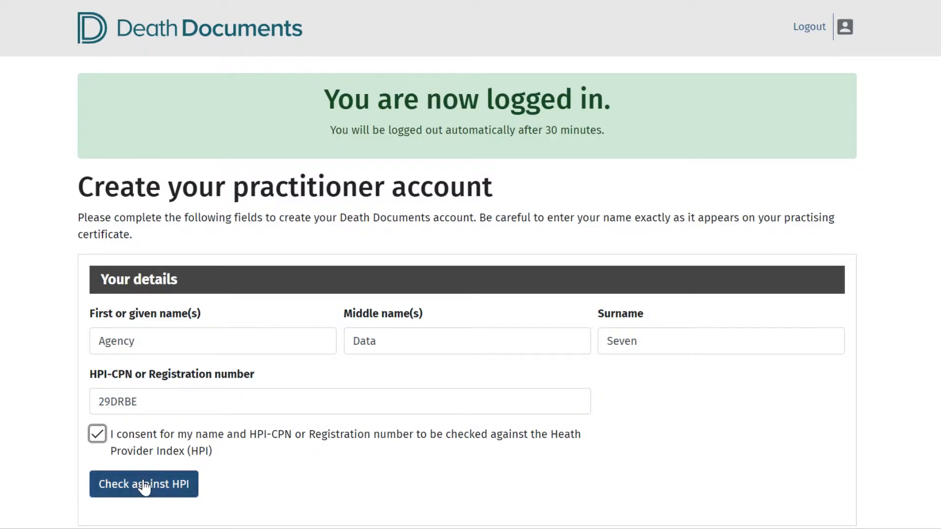
{"action": "left_click", "coordinate": [143, 485]}
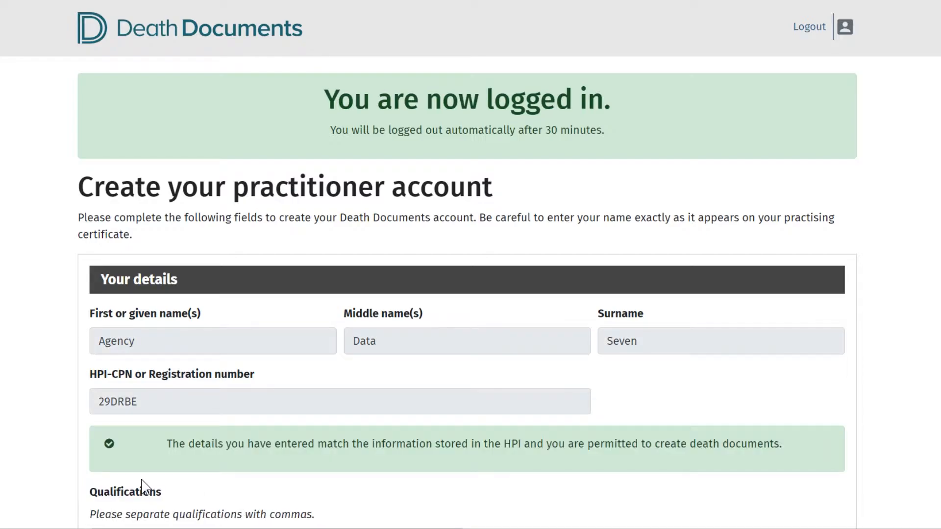
Enter the practitioner's qualifications as MB ChB, FRNZCGP.
{"action": "scroll", "coordinate": [117, 293], "scroll_direction": "down", "scroll_amount": 5}
{"action": "left_click", "coordinate": [119, 205]}
{"action": "type", "text": "MB ChB,"}
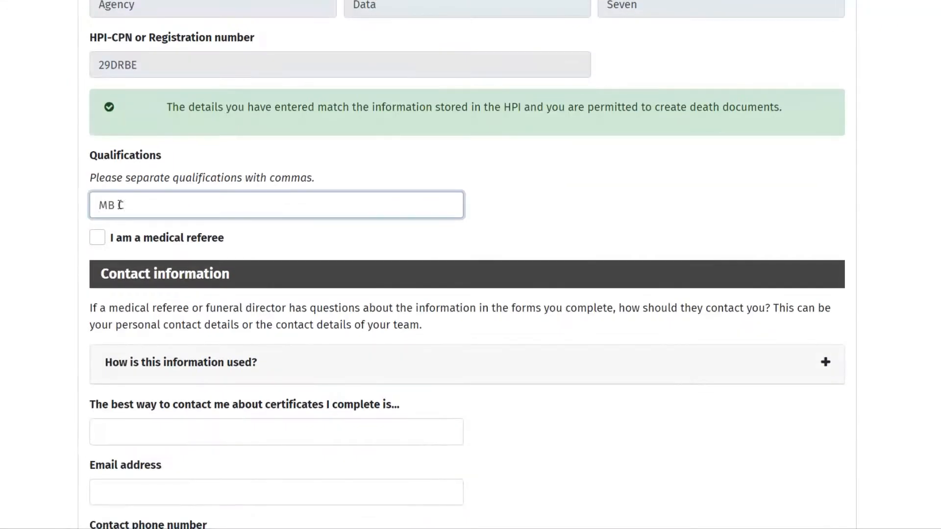
{"action": "type", "text": " FRNZCGP"}
Enter Westview Hospice as the best way to contact the practitioner about completed certificates.
{"action": "scroll", "coordinate": [109, 322], "scroll_direction": "down", "scroll_amount": 3}
{"action": "left_click", "coordinate": [108, 263]}
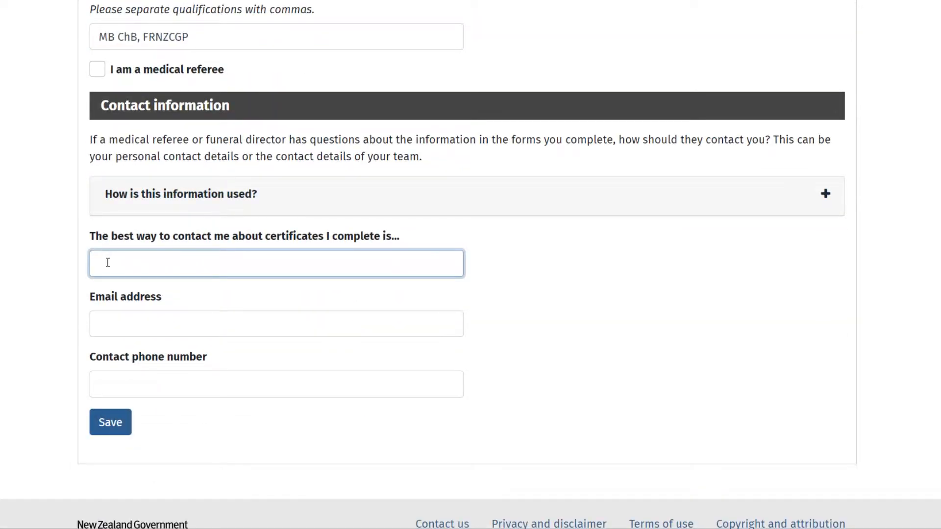
{"action": "type", "text": "Westview Ho"}
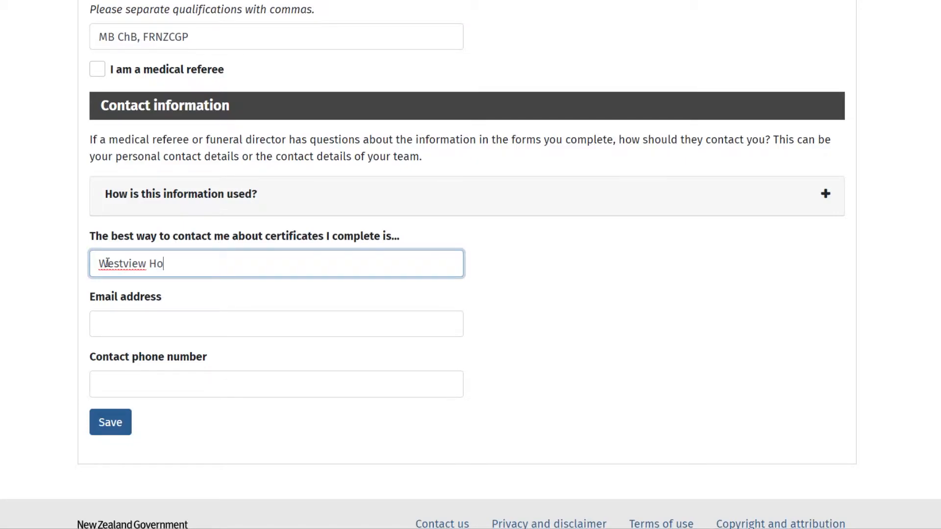
{"action": "type", "text": "spice"}
Fill in the practitioner's email address in the contact information.
{"action": "left_click", "coordinate": [118, 319]}
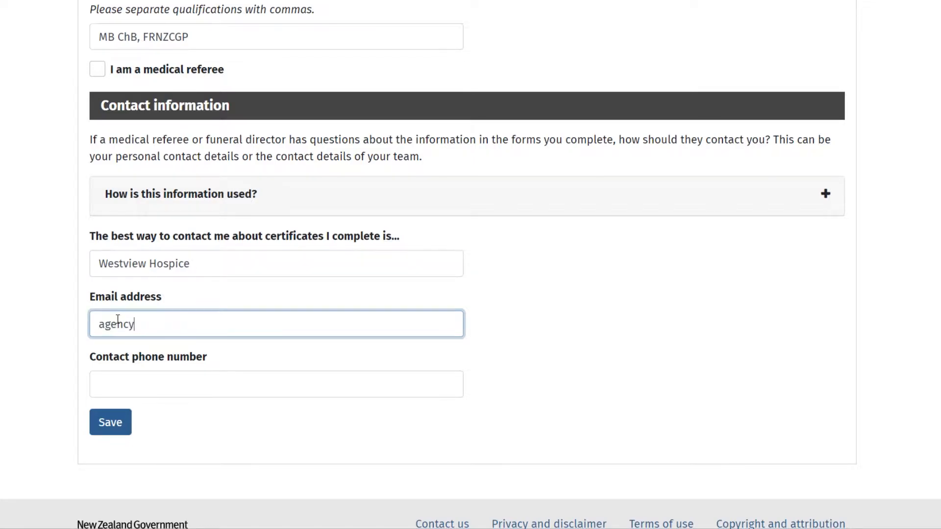
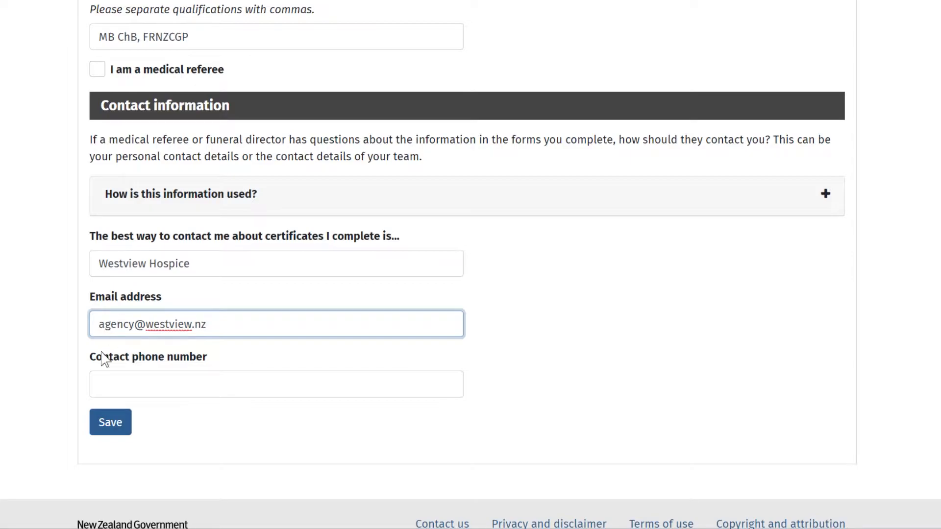
Enter the practitioner's contact phone number, then save the account and agree to the terms and conditions.
{"action": "left_click", "coordinate": [97, 387]}
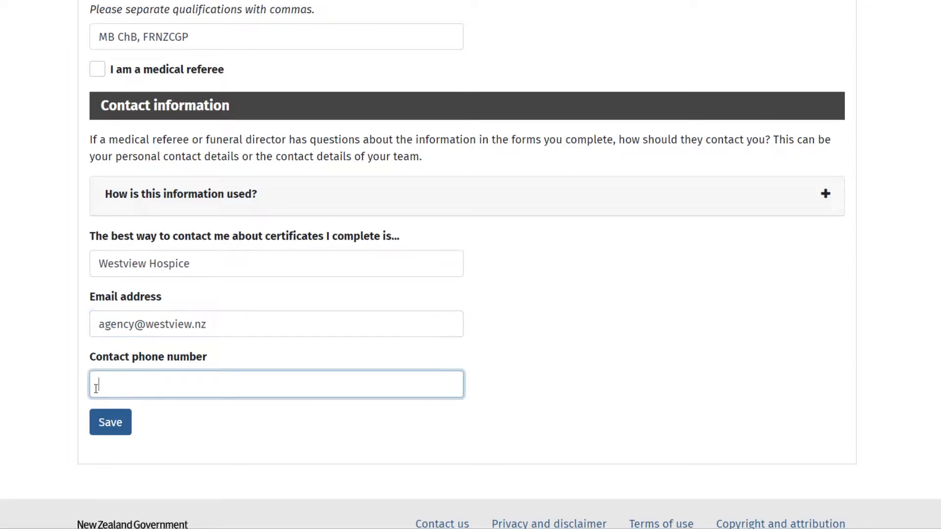
{"action": "type", "text": "222 333 444"}
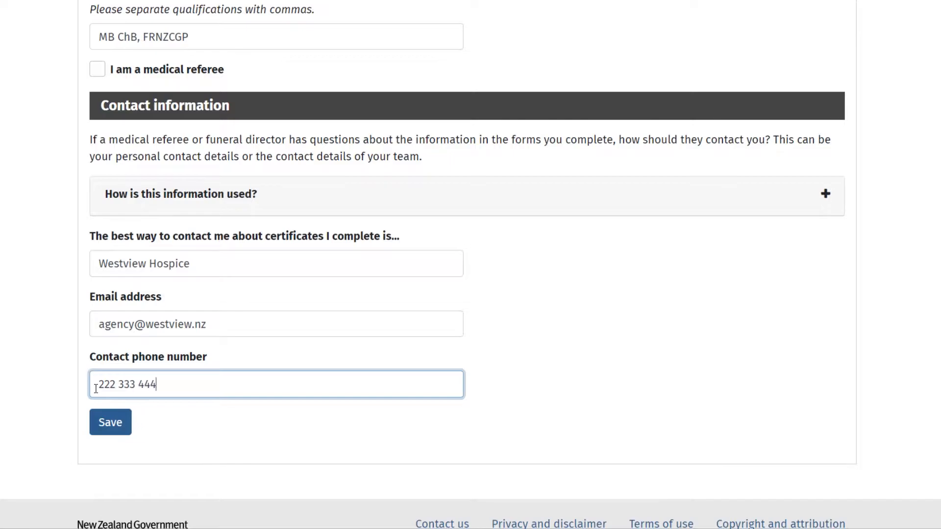
{"action": "left_click", "coordinate": [107, 432]}
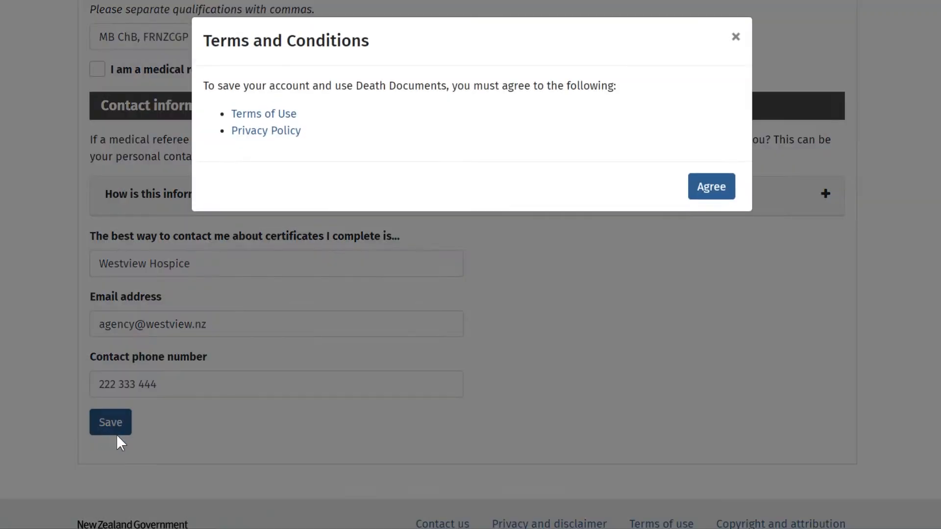
{"action": "left_click", "coordinate": [724, 193]}
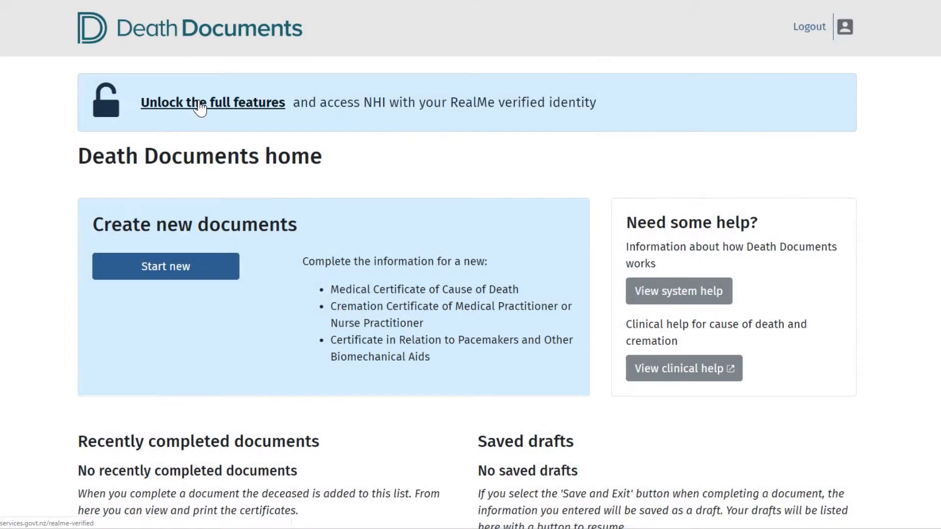
Choose to unlock the full features and start proving the practitioner's identity with RealMe.
{"action": "left_click", "coordinate": [201, 104]}
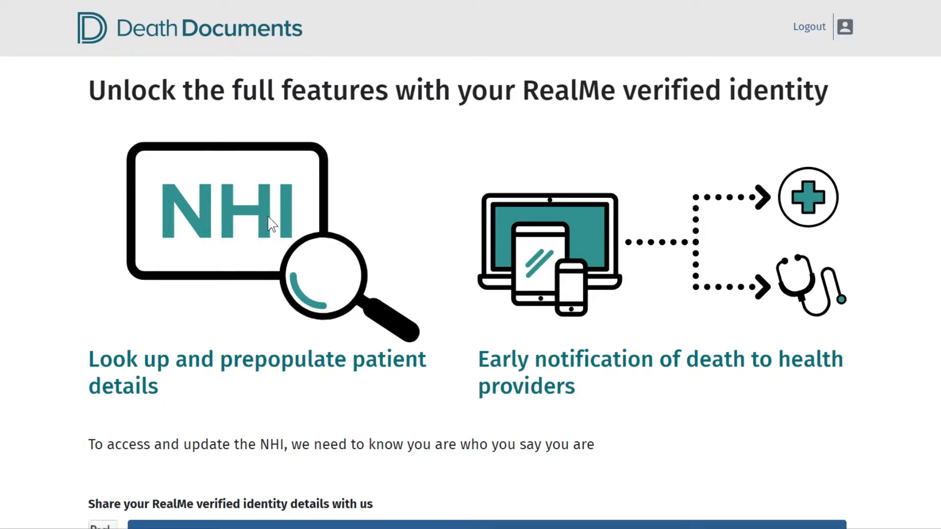
{"action": "scroll", "coordinate": [271, 230], "scroll_direction": "down", "scroll_amount": 3}
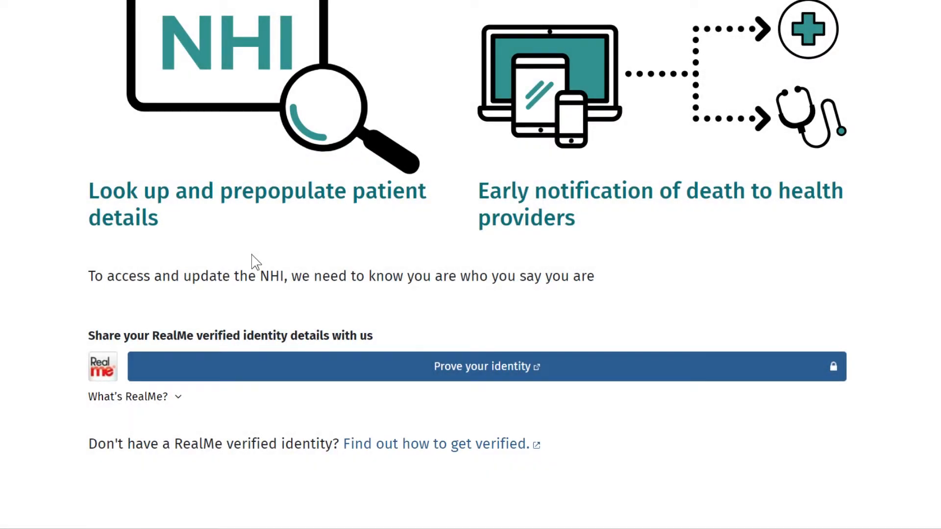
{"action": "left_click", "coordinate": [183, 370]}
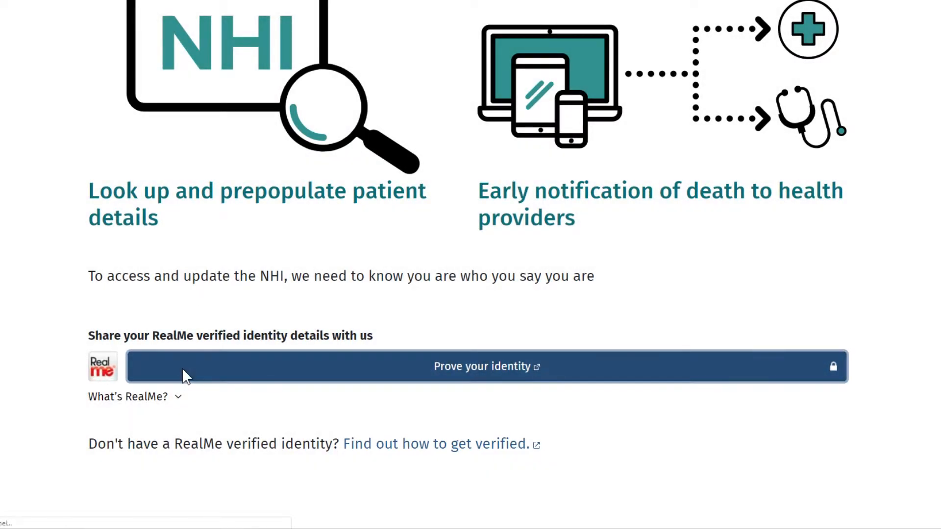
Log in to RealMe for identity verification with the account username and password.
{"action": "type", "text": "agenc"}
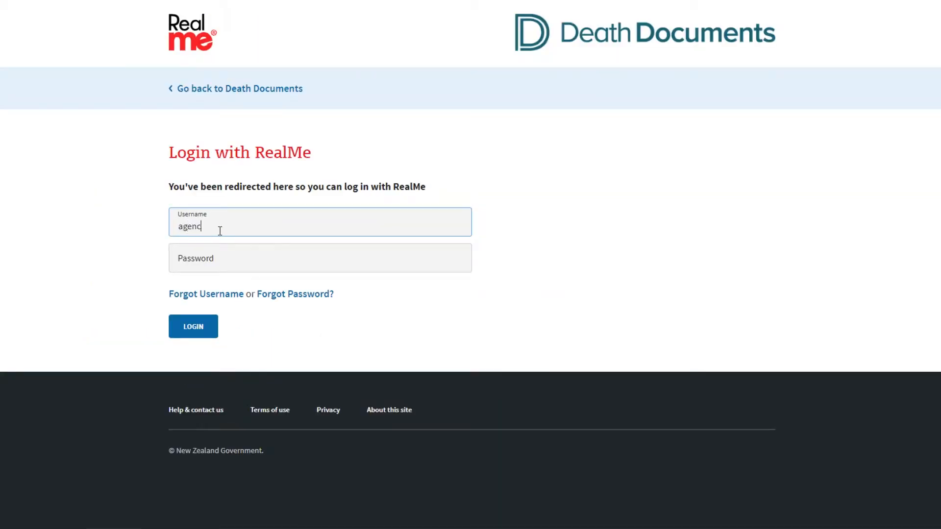
{"action": "type", "text": "y7"}
{"action": "left_click", "coordinate": [216, 257]}
{"action": "type", "text": "••••••••"}
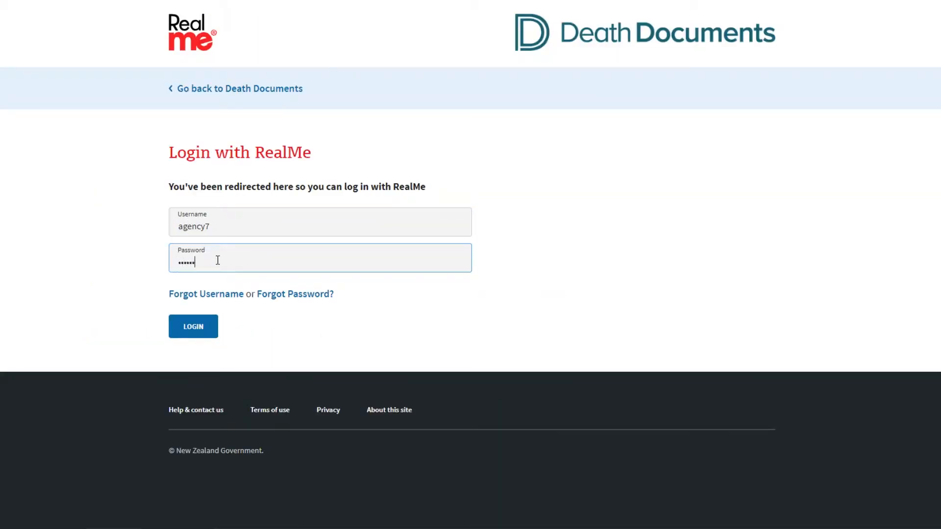
{"action": "left_click", "coordinate": [206, 328]}
Enter the six-digit RealMe verification code and continue past the security check.
{"action": "type", "text": "7"}
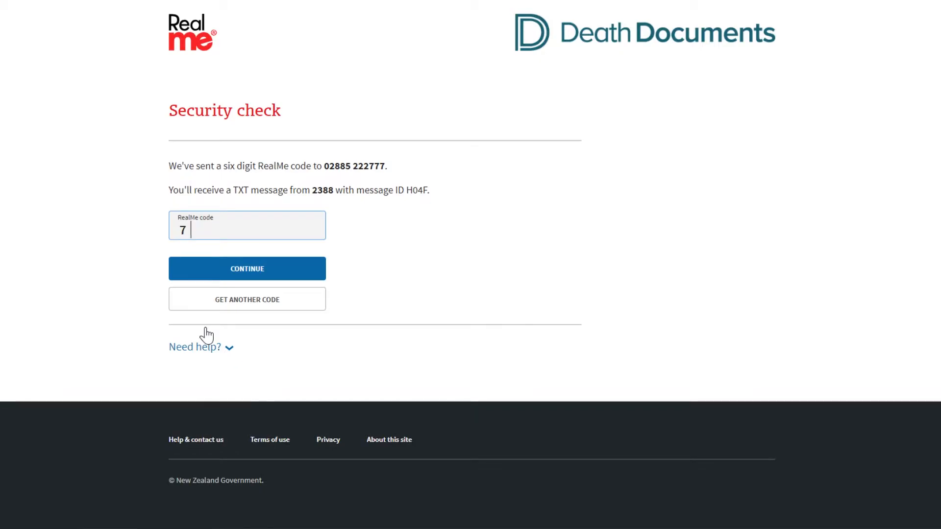
{"action": "type", "text": "62133"}
{"action": "left_click", "coordinate": [246, 271]}
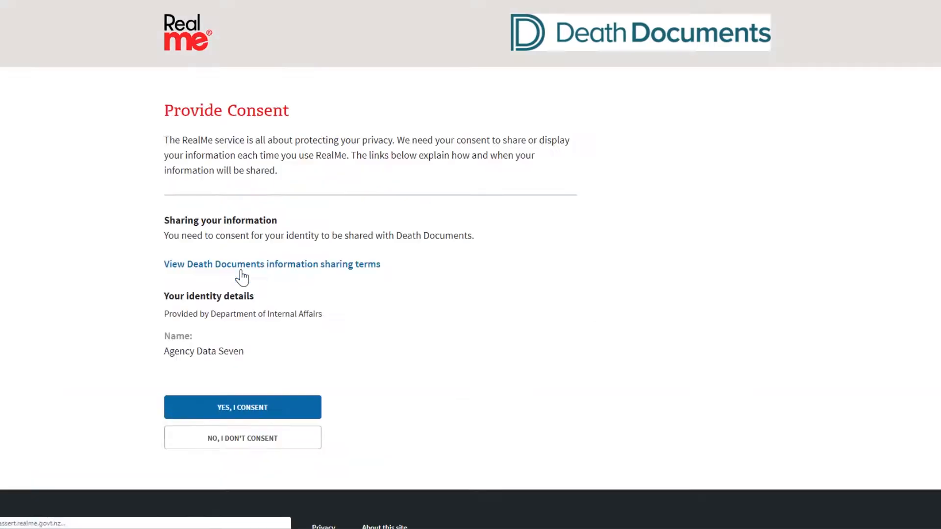
Consent to sharing the verified identity with Death Documents, and check the practitioner's account details against the HPI.
{"action": "left_click", "coordinate": [258, 419]}
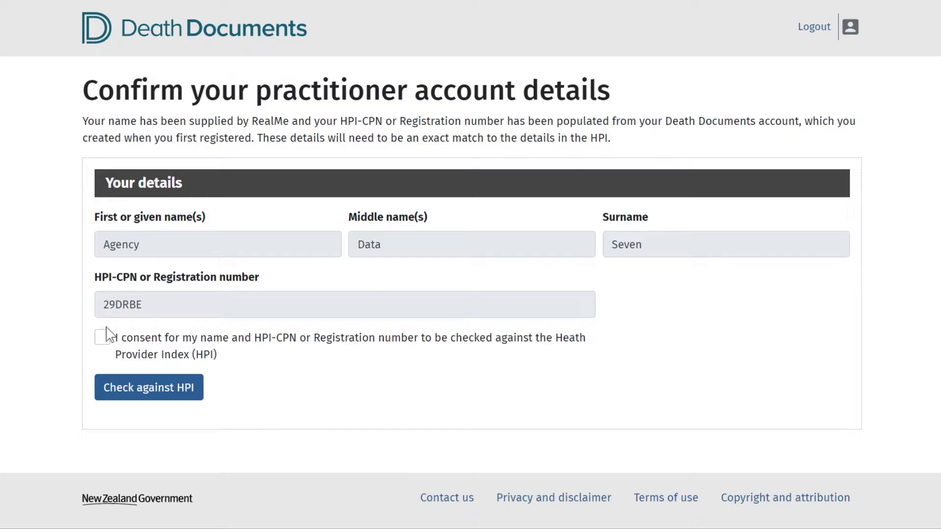
{"action": "left_click", "coordinate": [103, 339]}
{"action": "left_click", "coordinate": [156, 387]}
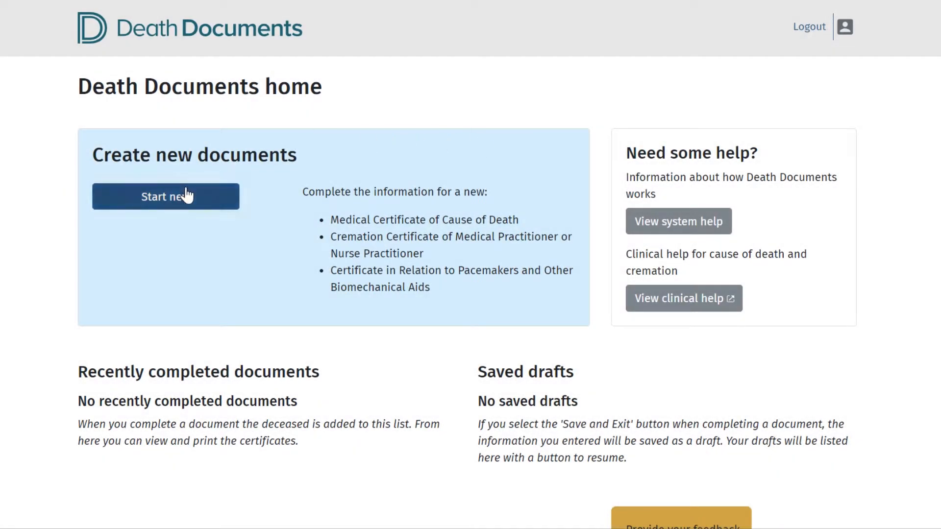
Start a new certificate past the funeral directors notice and look up the patient by NHI number.
{"action": "left_click", "coordinate": [178, 203]}
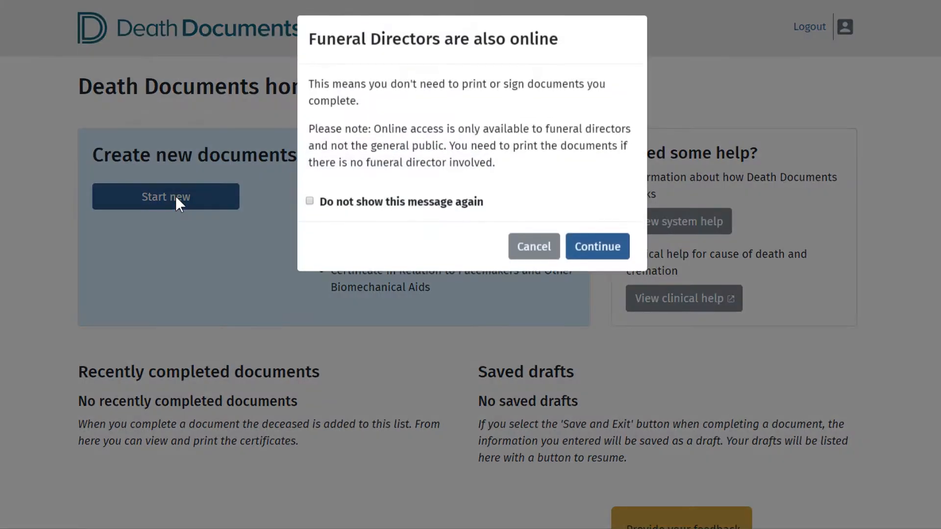
{"action": "left_click", "coordinate": [595, 254]}
{"action": "left_click", "coordinate": [118, 239]}
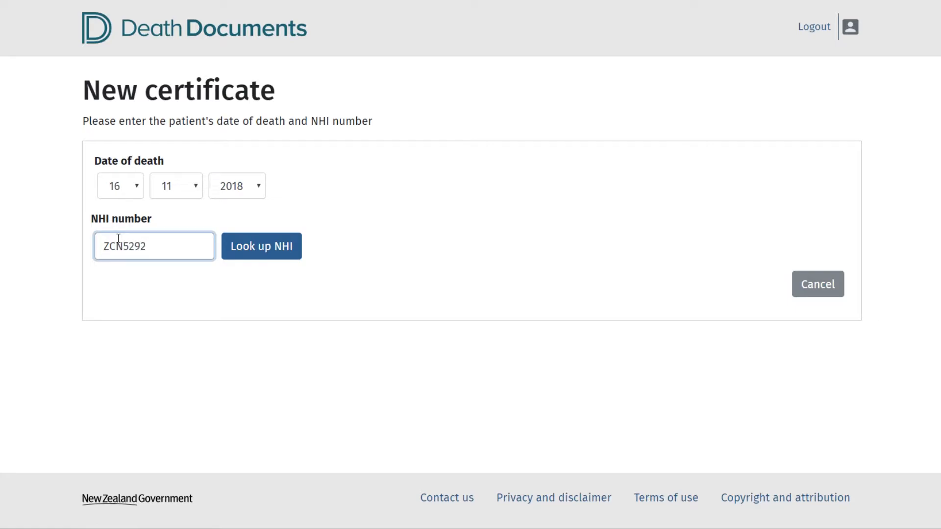
{"action": "left_click", "coordinate": [288, 235]}
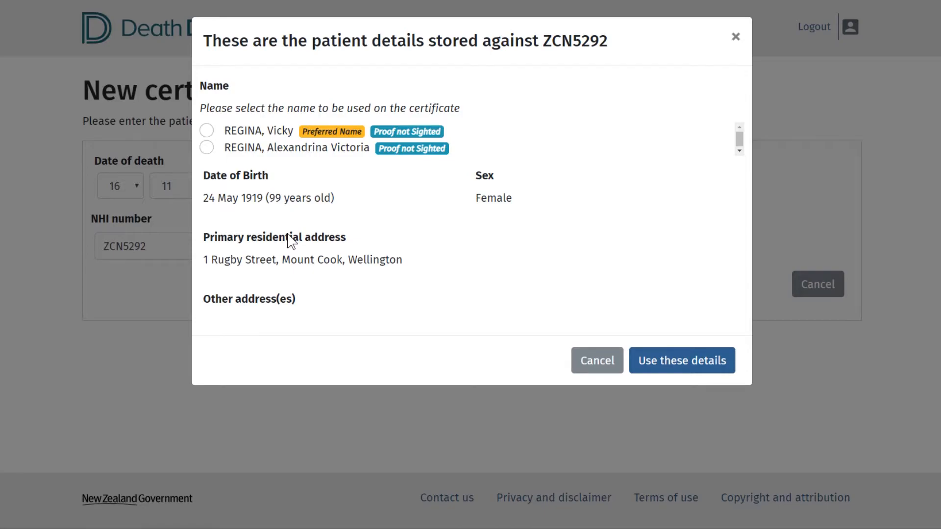
Select the patient's full name instead of the preferred name for the certificate and use the stored details.
{"action": "left_click", "coordinate": [206, 148]}
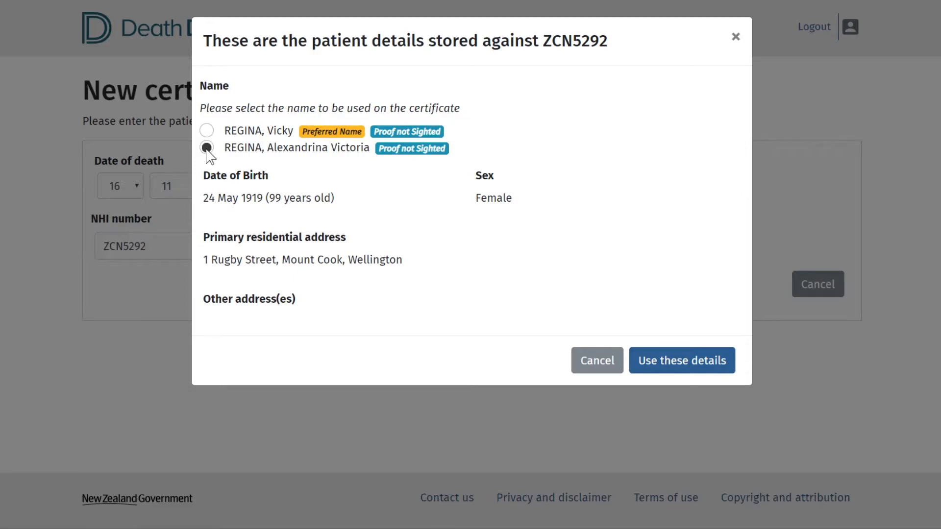
{"action": "left_click", "coordinate": [661, 376]}
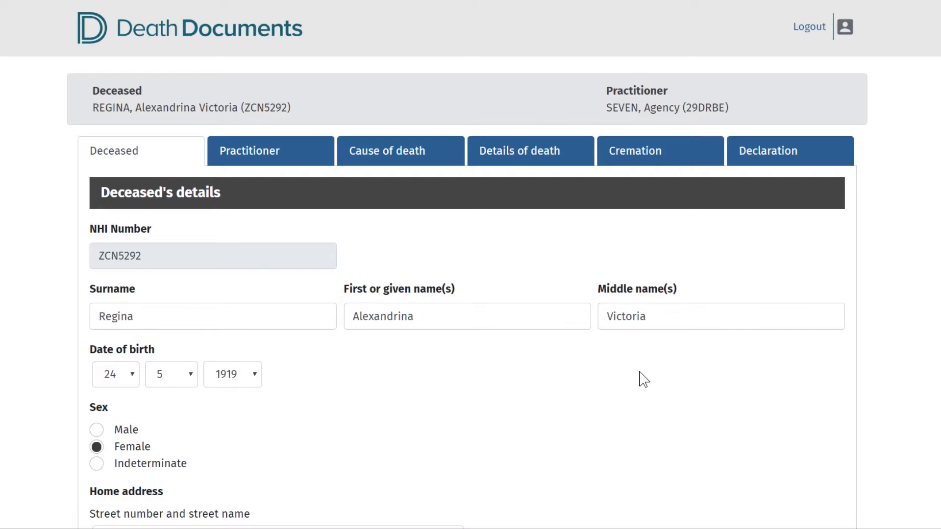
Enter Civil Servant as the deceased's occupation.
{"action": "scroll", "coordinate": [447, 416], "scroll_direction": "down", "scroll_amount": 10}
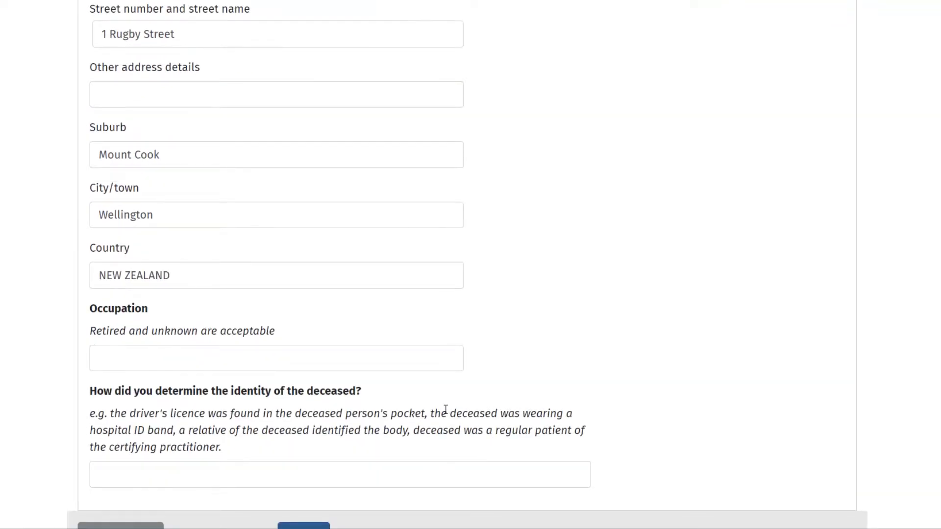
{"action": "left_click", "coordinate": [250, 361]}
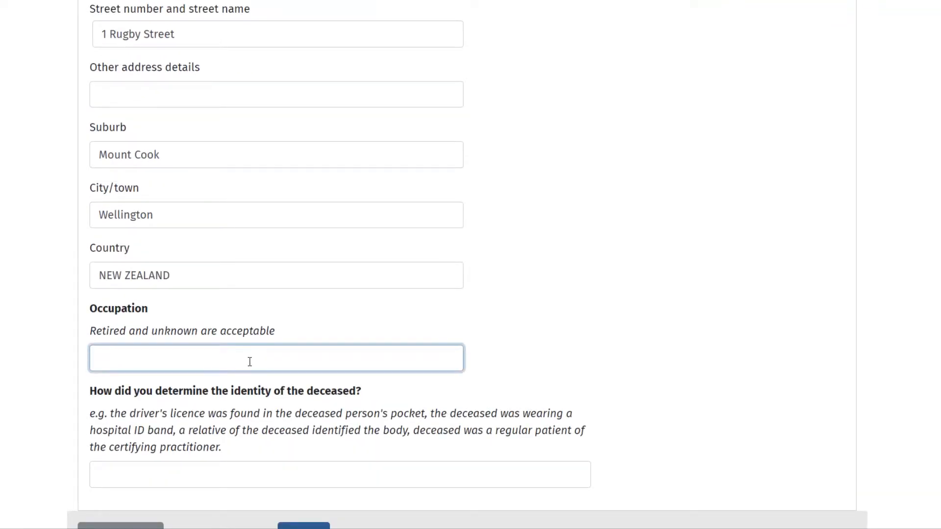
{"action": "type", "text": "Civil Servant"}
Record "Wrist Band and relative present" as how the identity of the deceased was determined.
{"action": "left_click", "coordinate": [232, 479]}
{"action": "type", "text": "Wrist Band and relative present"}
{"action": "scroll", "coordinate": [234, 478], "scroll_direction": "down", "scroll_amount": 3}
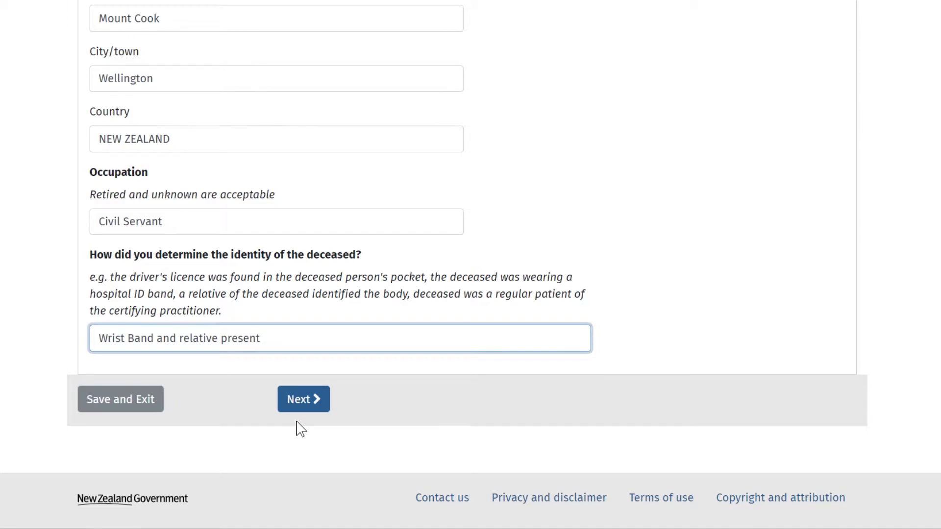
Review the practitioner's details and contact information, then save the certificate as a draft and exit.
{"action": "left_click", "coordinate": [304, 399]}
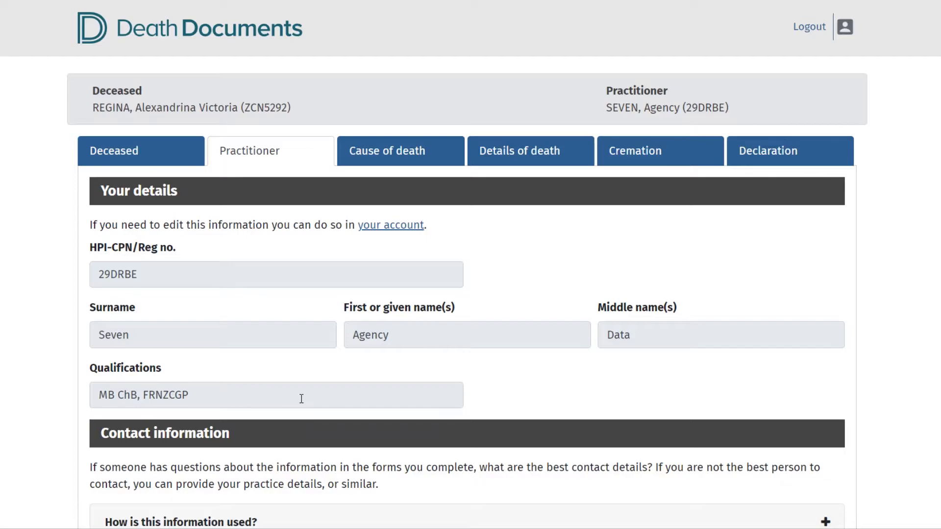
{"action": "scroll", "coordinate": [301, 398], "scroll_direction": "down", "scroll_amount": 5}
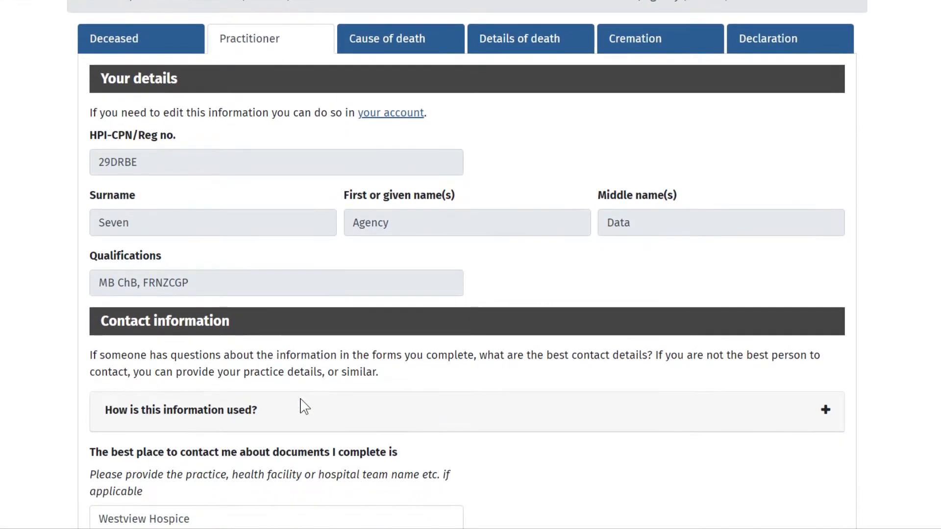
{"action": "scroll", "coordinate": [294, 407], "scroll_direction": "down", "scroll_amount": 3}
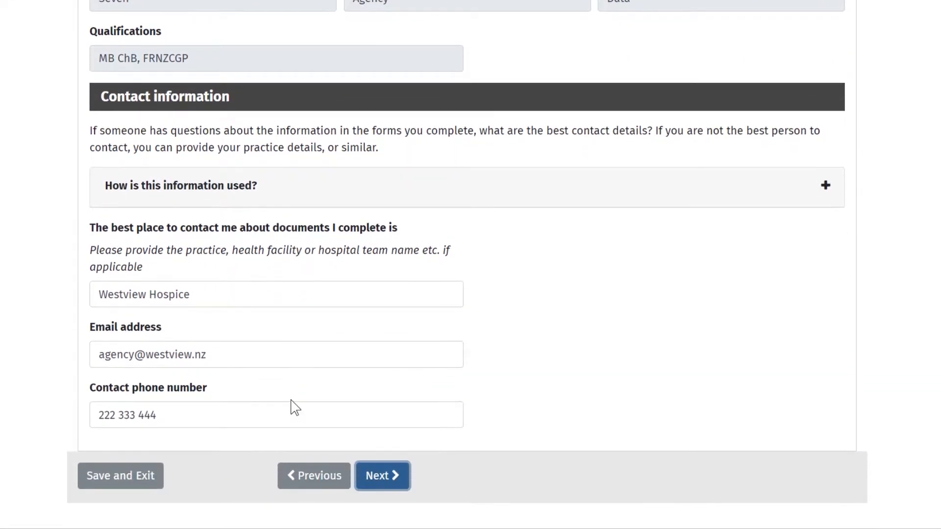
{"action": "left_click", "coordinate": [149, 479]}
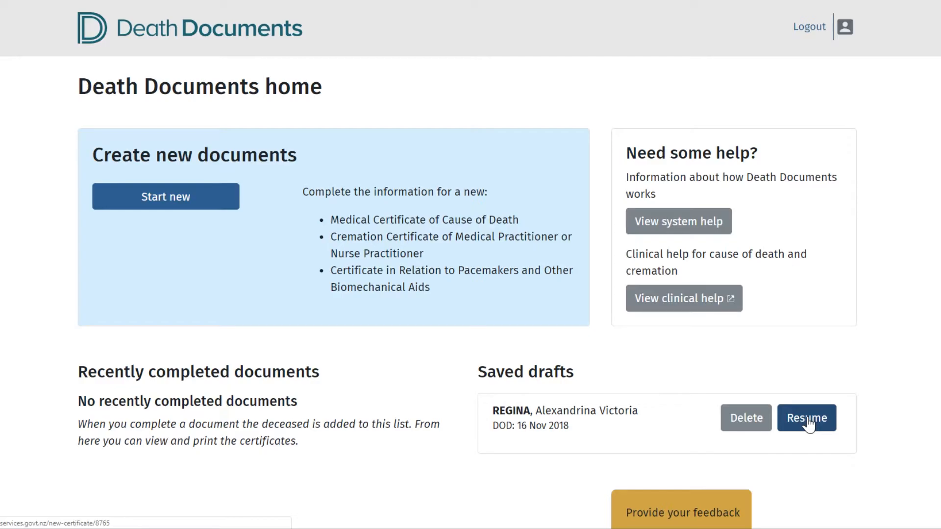
Start deleting the saved draft, cancel the deletion, and resume the draft certificate.
{"action": "left_click", "coordinate": [752, 419]}
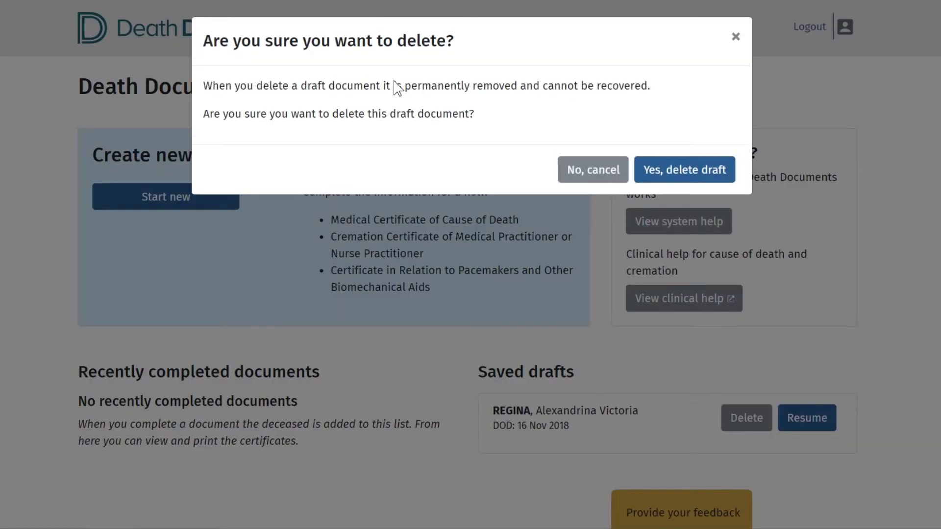
{"action": "left_click", "coordinate": [602, 174]}
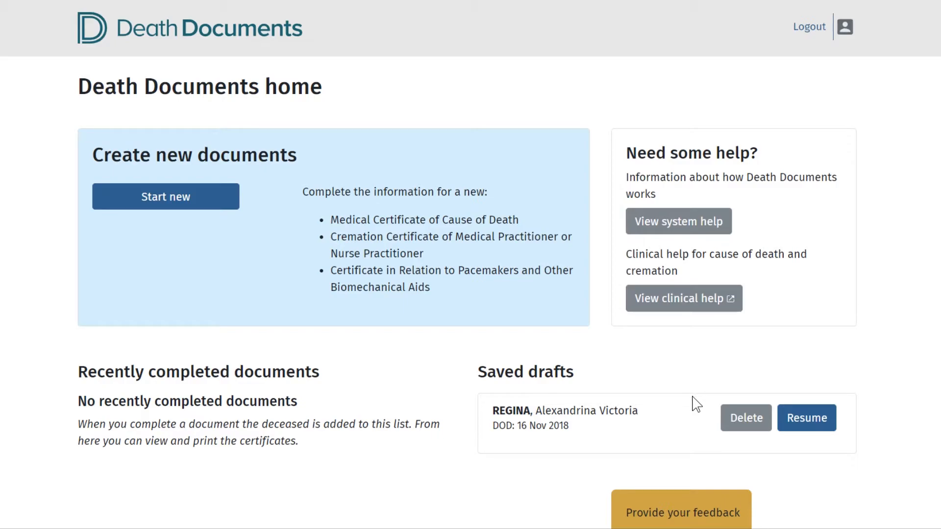
{"action": "left_click", "coordinate": [816, 431]}
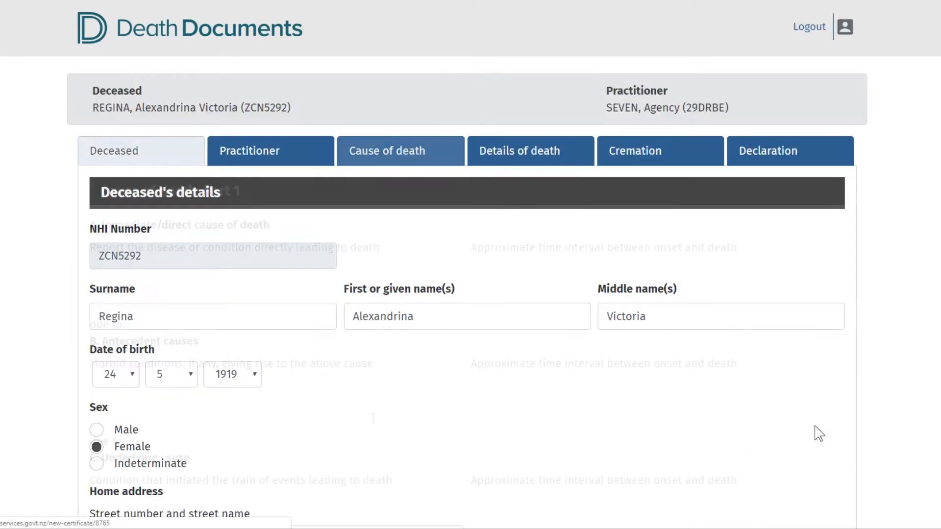
Enter Aspiration pneumonia as the immediate cause of death with a time interval of 3 days.
{"action": "left_click", "coordinate": [213, 281]}
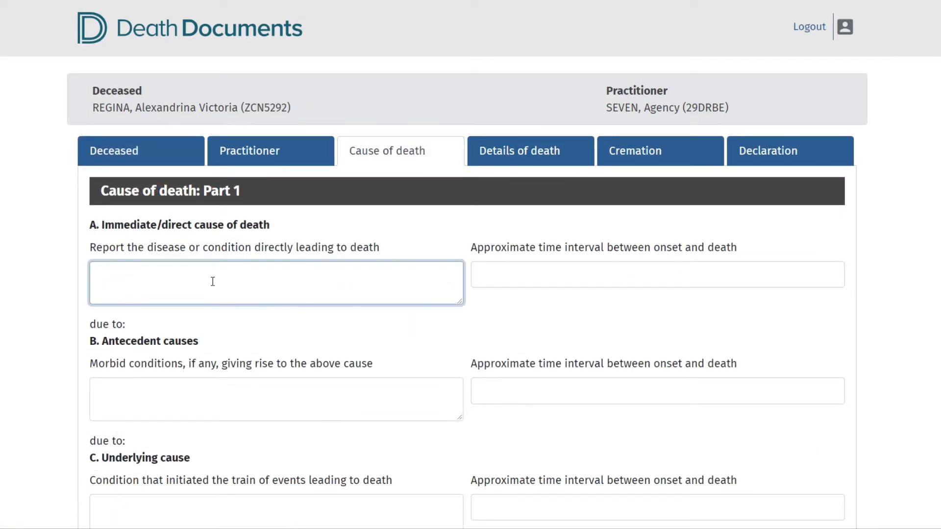
{"action": "type", "text": "Aspiration pneumonia"}
{"action": "left_click", "coordinate": [513, 270]}
{"action": "type", "text": "3 days"}
Enter stroke as the antecedent cause with a time interval of 5 days.
{"action": "left_click", "coordinate": [309, 384]}
{"action": "type", "text": "stroke"}
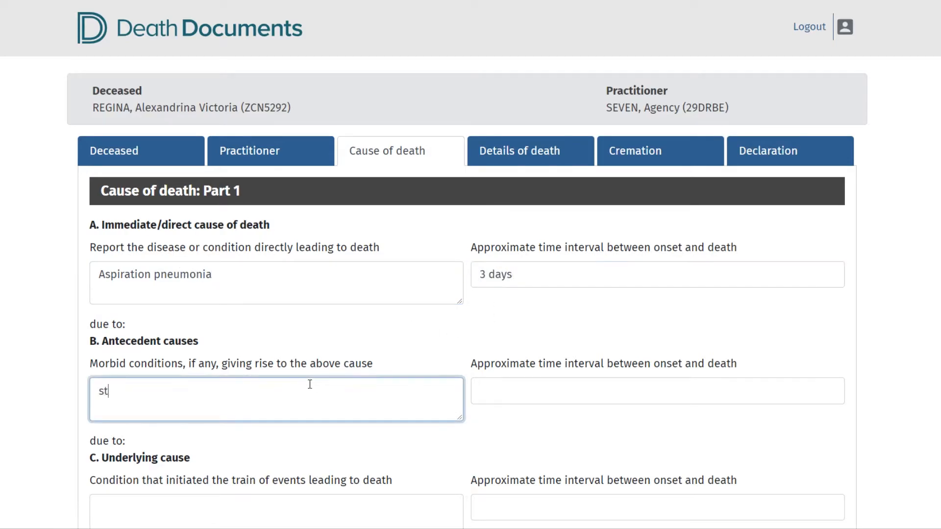
{"action": "left_click", "coordinate": [604, 392]}
{"action": "type", "text": "5 days"}
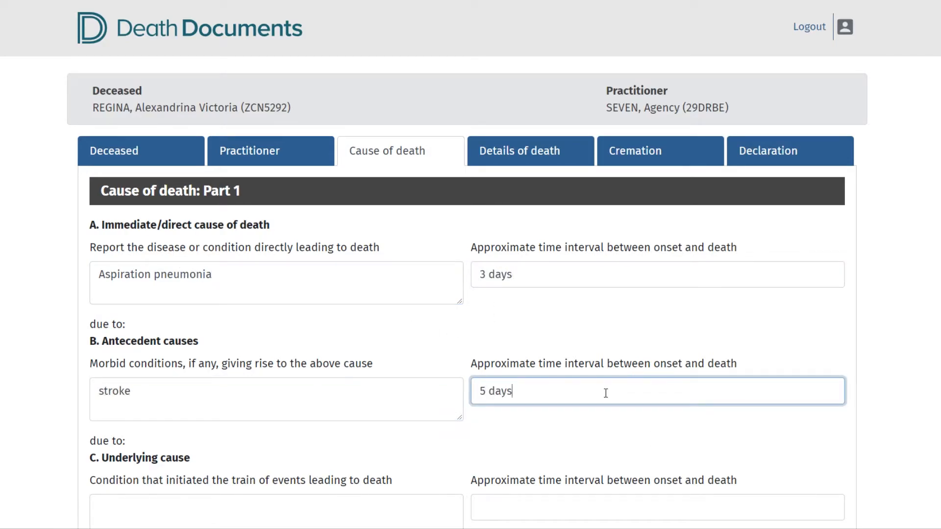
Enter cerebral degeneration as the underlying cause with a time interval of months.
{"action": "scroll", "coordinate": [210, 284], "scroll_direction": "down", "scroll_amount": 5}
{"action": "left_click", "coordinate": [210, 284]}
{"action": "type", "text": "cerebral "}
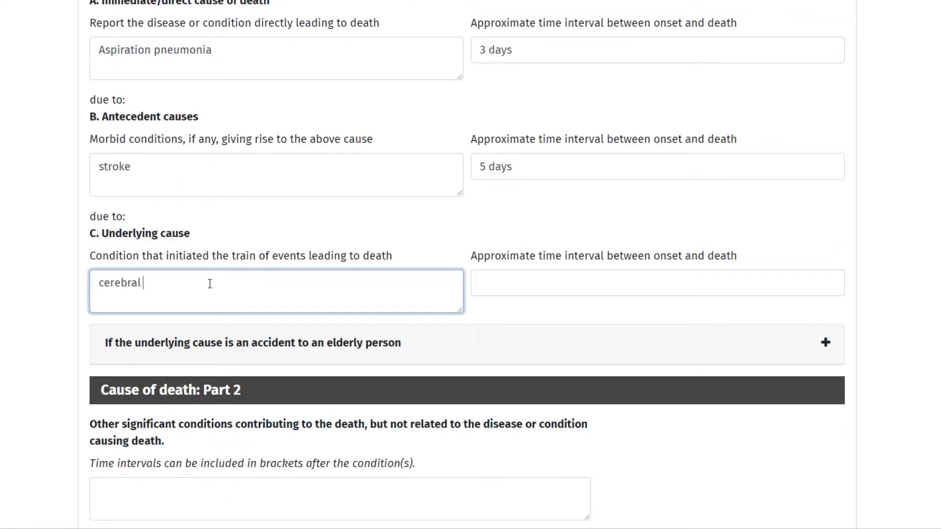
{"action": "type", "text": "degeneration"}
{"action": "left_click", "coordinate": [504, 284]}
{"action": "type", "text": "months"}
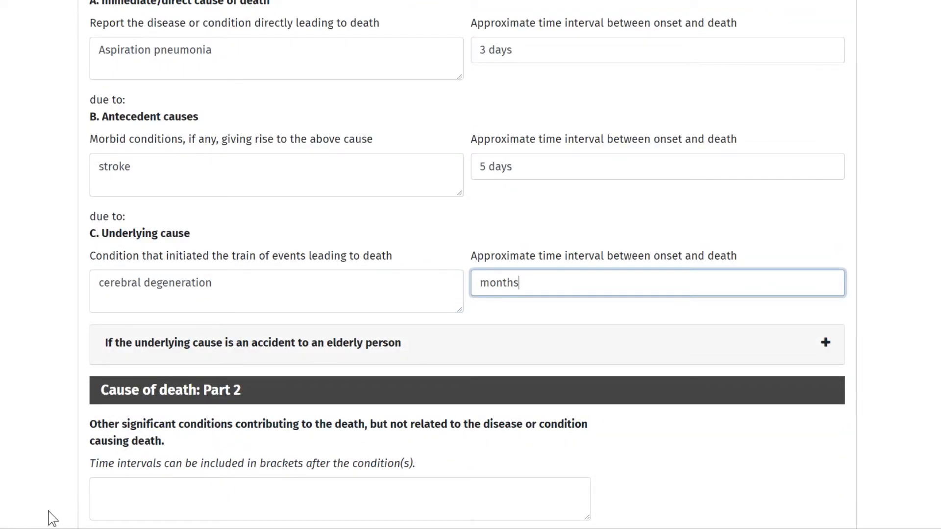
List "Rheumatism and immobility following fall down stairs (years)" and "Obesity (5 years)" on separate lines as other significant contributing conditions.
{"action": "left_click", "coordinate": [101, 488]}
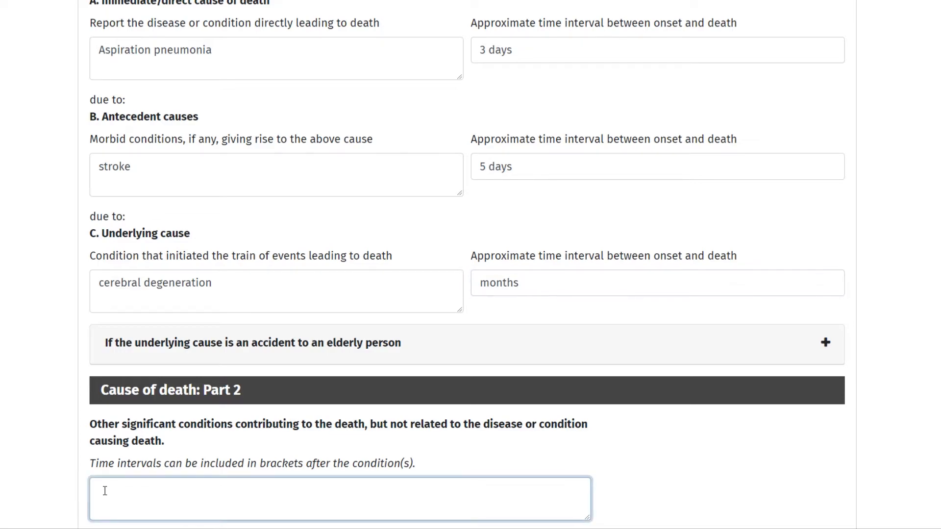
{"action": "type", "text": "Rheumatism and immobility following fall down s"}
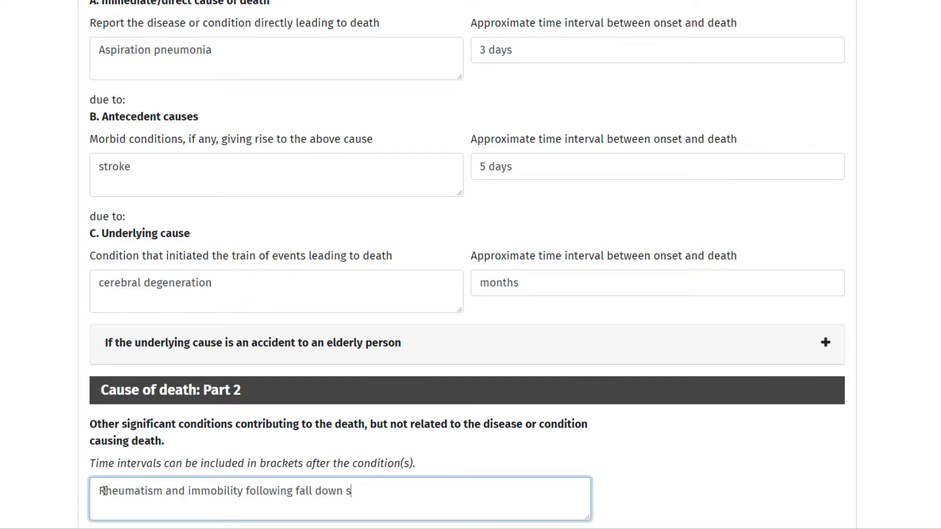
{"action": "type", "text": "tairs (years)"}
{"action": "key", "text": "Return"}
{"action": "type", "text": "Obesity (5 years)"}
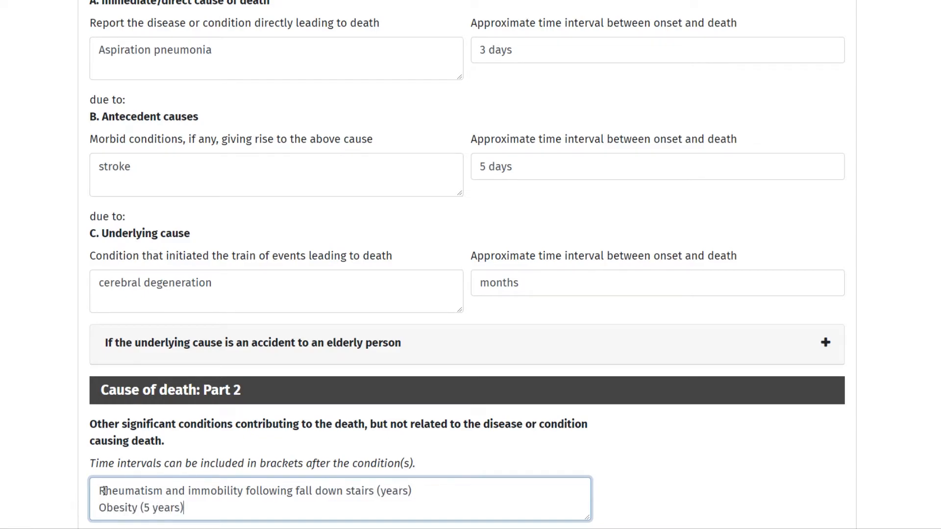
Enter None for infectious diseases the deceased was suffering from at the time of death.
{"action": "scroll", "coordinate": [104, 491], "scroll_direction": "down", "scroll_amount": 7}
{"action": "key", "text": "Tab"}
{"action": "type", "text": "None"}
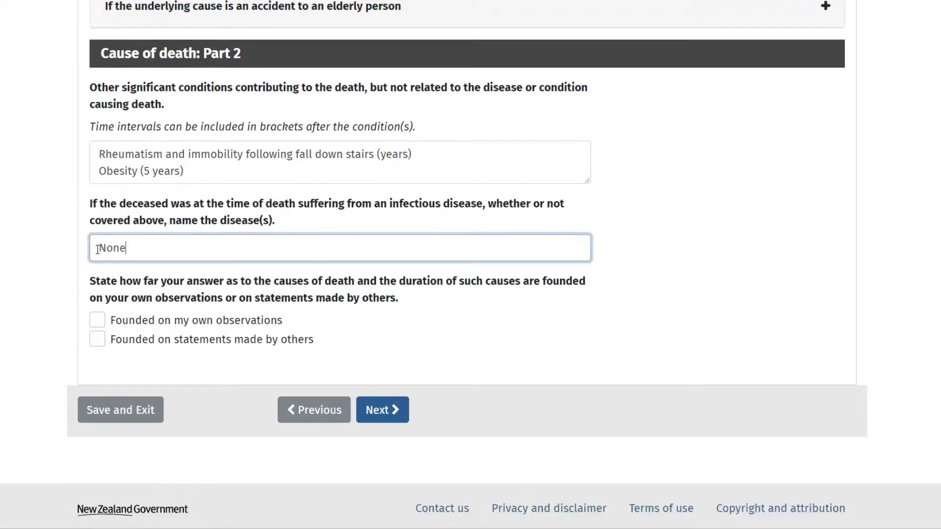
Mark the causes as founded on own observations and statements by others, enter the other doctor's name, and continue to the details of death.
{"action": "left_click", "coordinate": [97, 323]}
{"action": "left_click", "coordinate": [97, 339]}
{"action": "left_click", "coordinate": [129, 394]}
{"action": "type", "text": "Dr Wilby"}
{"action": "left_click", "coordinate": [387, 468]}
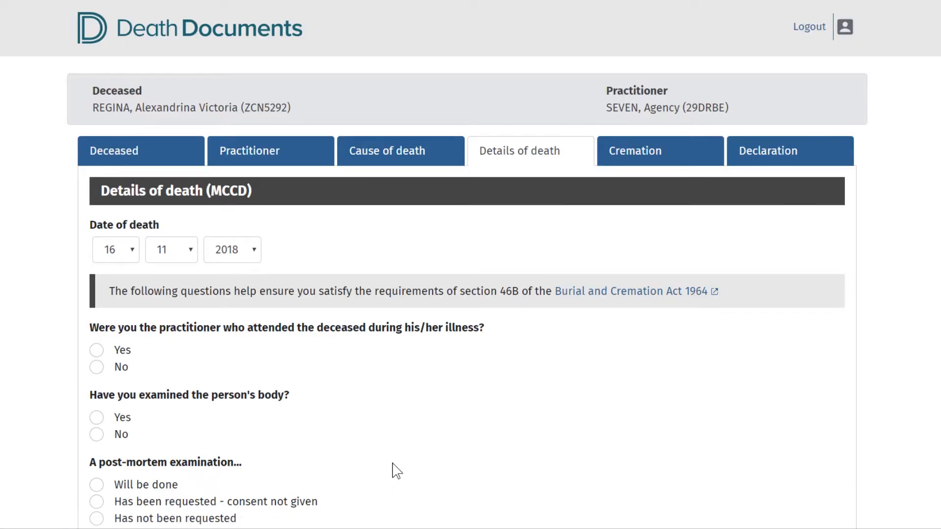
Answer Yes to having attended the deceased during the illness and set the date last seen alive to 14/11/2018.
{"action": "left_click", "coordinate": [93, 350]}
{"action": "scroll", "coordinate": [211, 382], "scroll_direction": "down", "scroll_amount": 3}
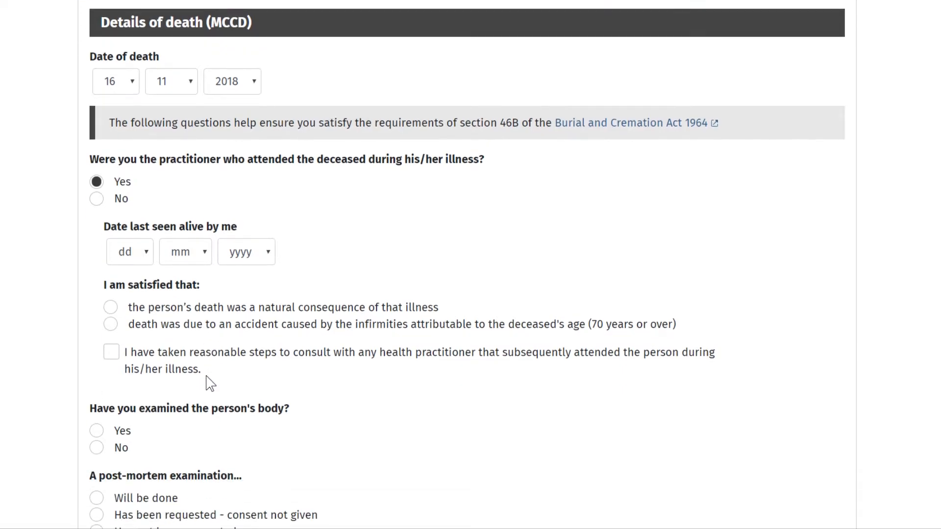
{"action": "left_click", "coordinate": [137, 250]}
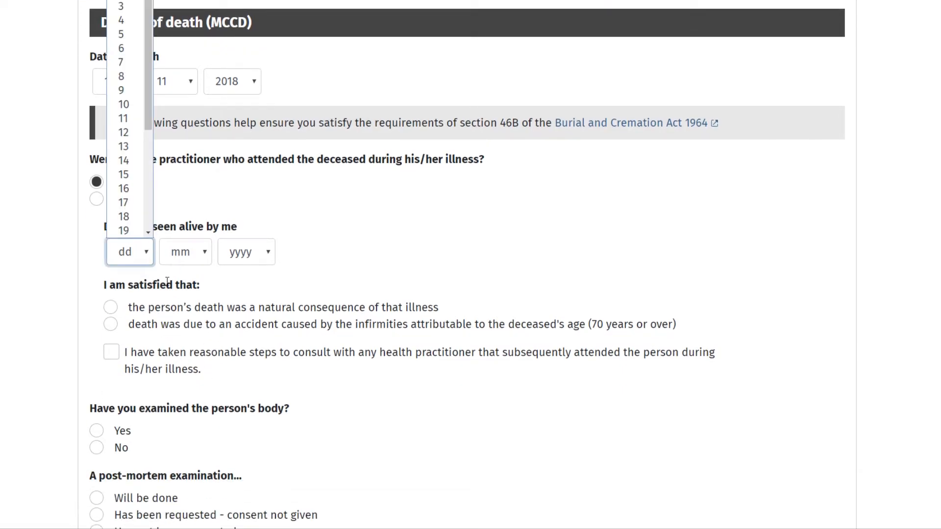
{"action": "left_click", "coordinate": [123, 162]}
{"action": "left_click", "coordinate": [198, 255]}
{"action": "left_click", "coordinate": [193, 426]}
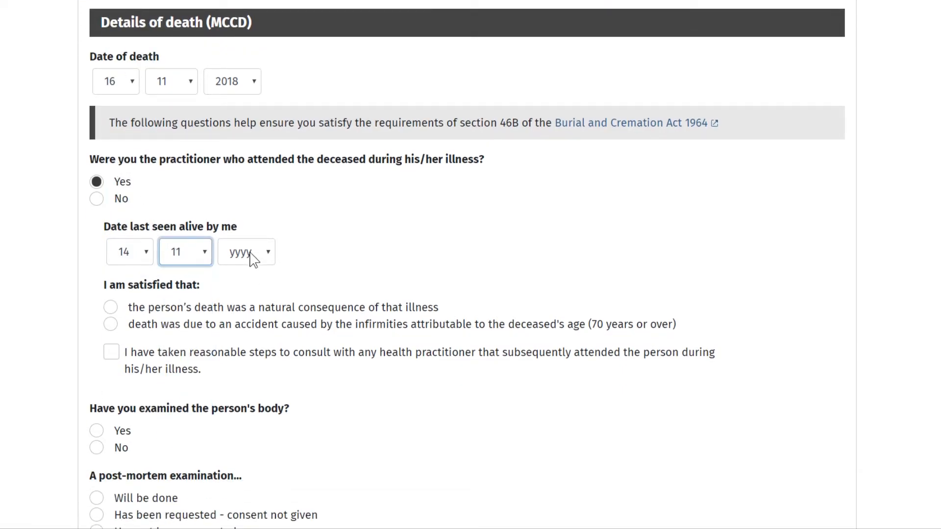
{"action": "left_click", "coordinate": [252, 263]}
{"action": "left_click", "coordinate": [252, 314]}
Declare the death a natural consequence of the illness, confirm the consultation steps, and check the non-attending questions before restoring the Yes answer.
{"action": "left_click", "coordinate": [111, 308]}
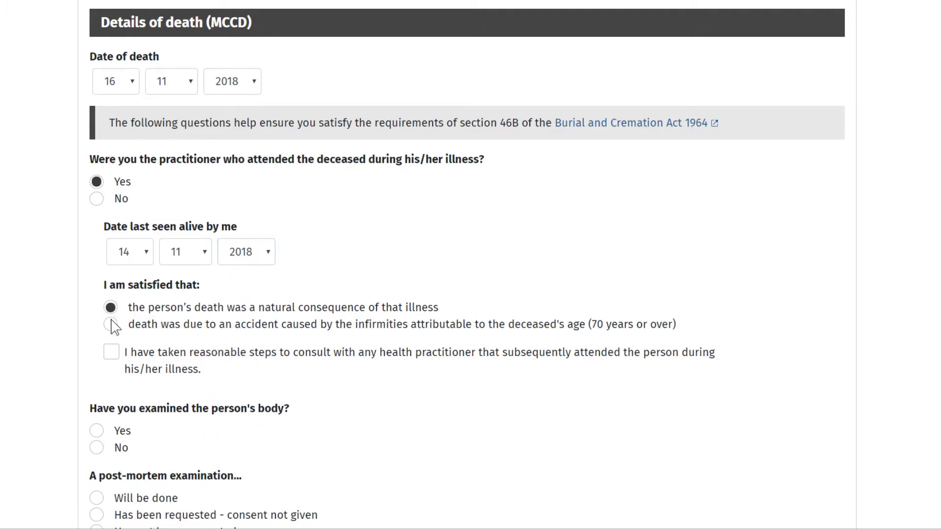
{"action": "left_click", "coordinate": [117, 360]}
{"action": "left_click", "coordinate": [96, 199]}
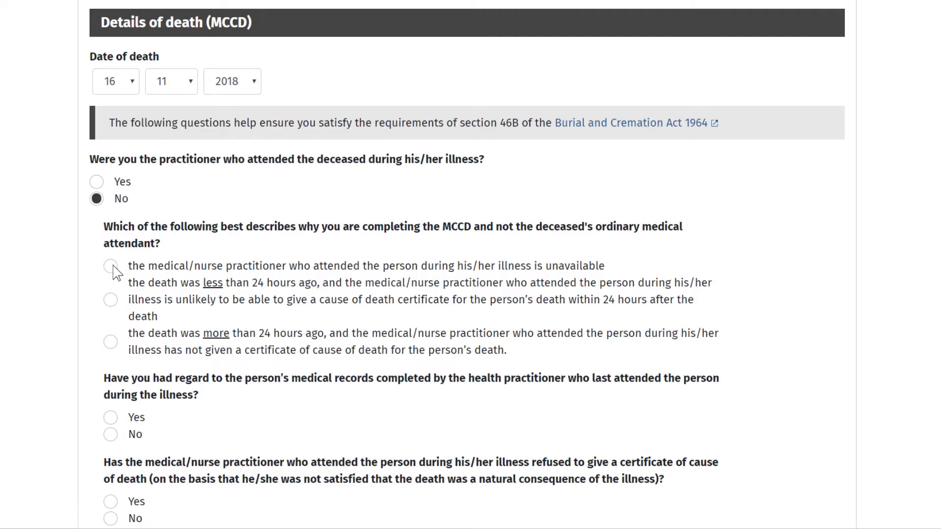
{"action": "left_click", "coordinate": [96, 184]}
Answer Yes to having examined the body and state that a post-mortem examination will be done.
{"action": "left_click", "coordinate": [98, 432]}
{"action": "scroll", "coordinate": [102, 436], "scroll_direction": "down", "scroll_amount": 7}
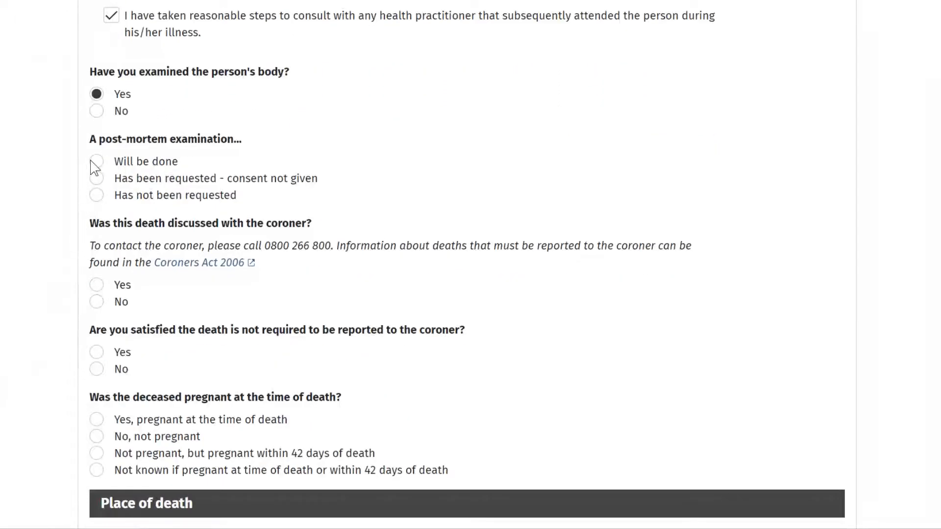
{"action": "left_click", "coordinate": [96, 164]}
Answer No to both coroner questions and record that the deceased was not pregnant at the time of death.
{"action": "left_click", "coordinate": [96, 301]}
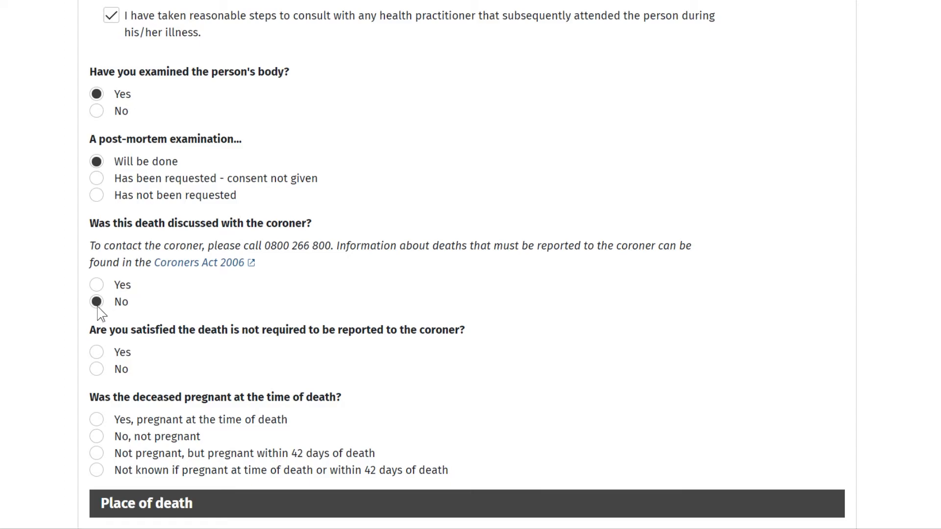
{"action": "left_click", "coordinate": [94, 372]}
{"action": "scroll", "coordinate": [96, 373], "scroll_direction": "down", "scroll_amount": 5}
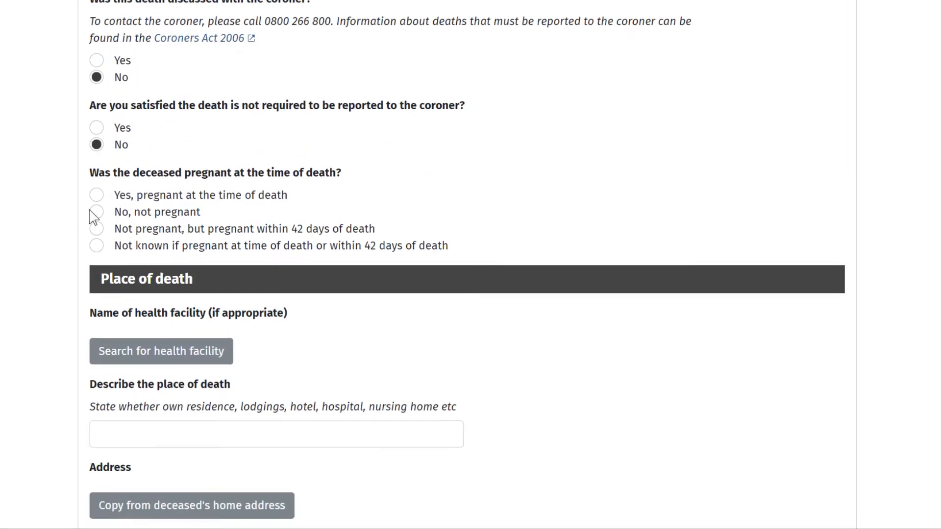
{"action": "left_click", "coordinate": [97, 214]}
Search health facilities for "angus" and select Rita Angus Retirement Village as the place of death.
{"action": "scroll", "coordinate": [149, 254], "scroll_direction": "down", "scroll_amount": 4}
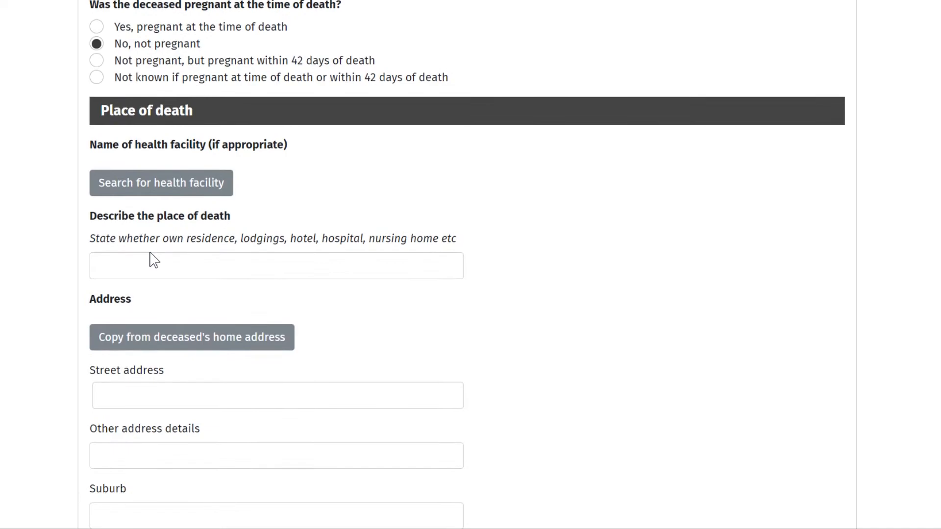
{"action": "left_click", "coordinate": [153, 193]}
{"action": "left_click", "coordinate": [225, 119]}
{"action": "type", "text": "angus"}
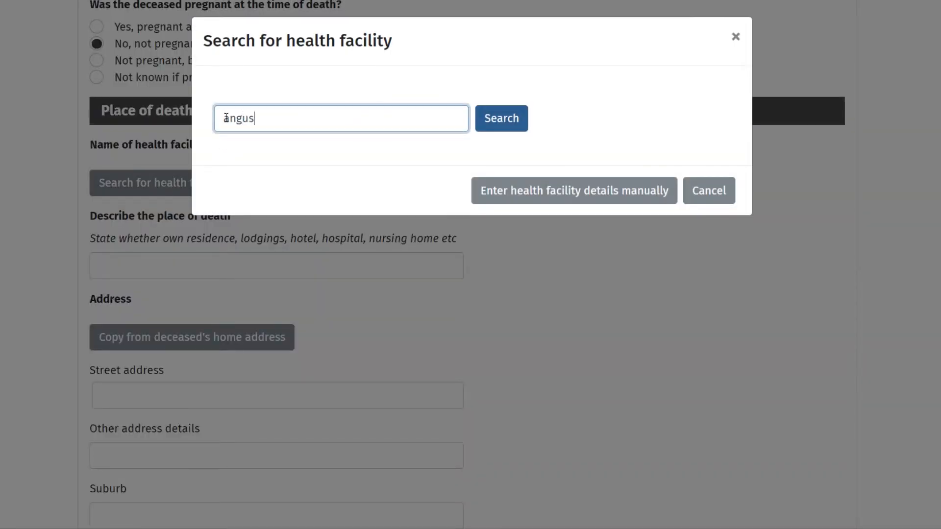
{"action": "left_click", "coordinate": [498, 125]}
{"action": "left_click", "coordinate": [691, 196]}
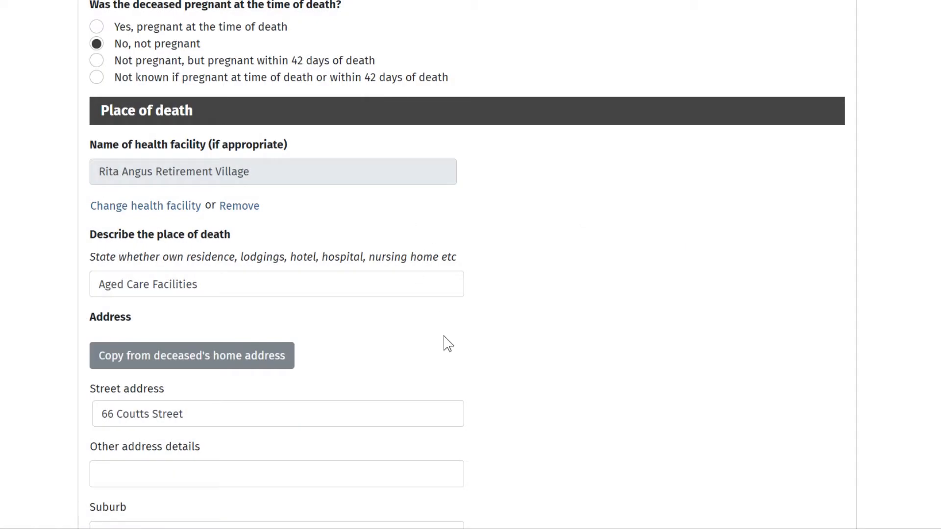
Change the description of the place of death to Hospital.
{"action": "scroll", "coordinate": [444, 339], "scroll_direction": "down", "scroll_amount": 2}
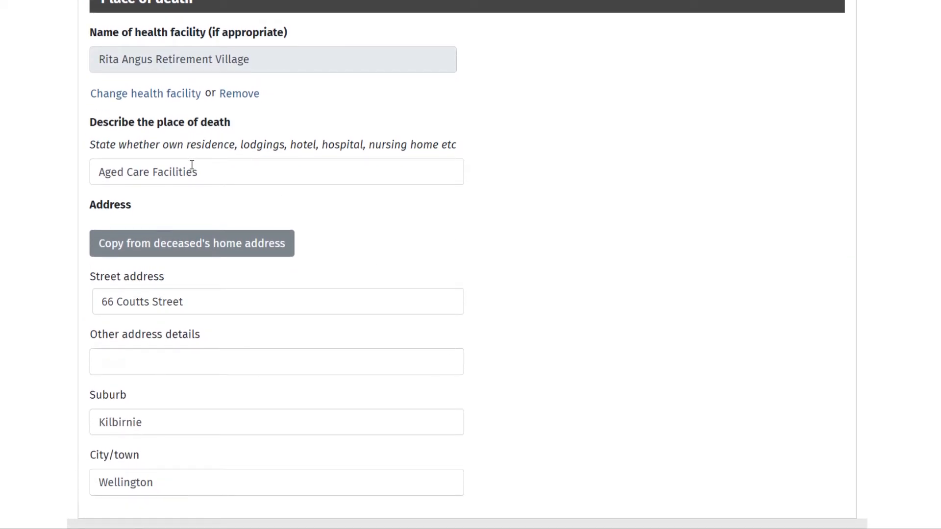
{"action": "double_click", "coordinate": [155, 171]}
{"action": "type", "text": "Hospital"}
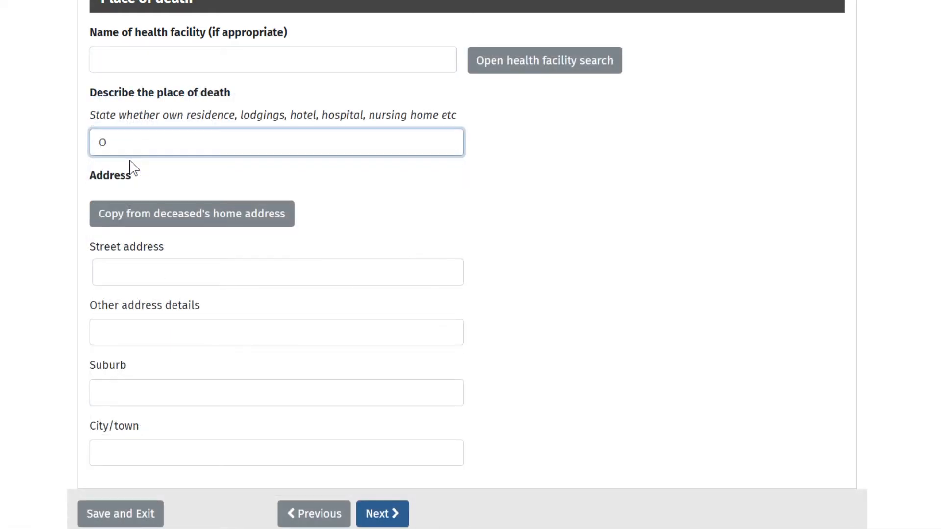
Describe the place of death as Own Residence, copy the deceased's home address, and continue to the cremation section.
{"action": "type", "text": "wn "}
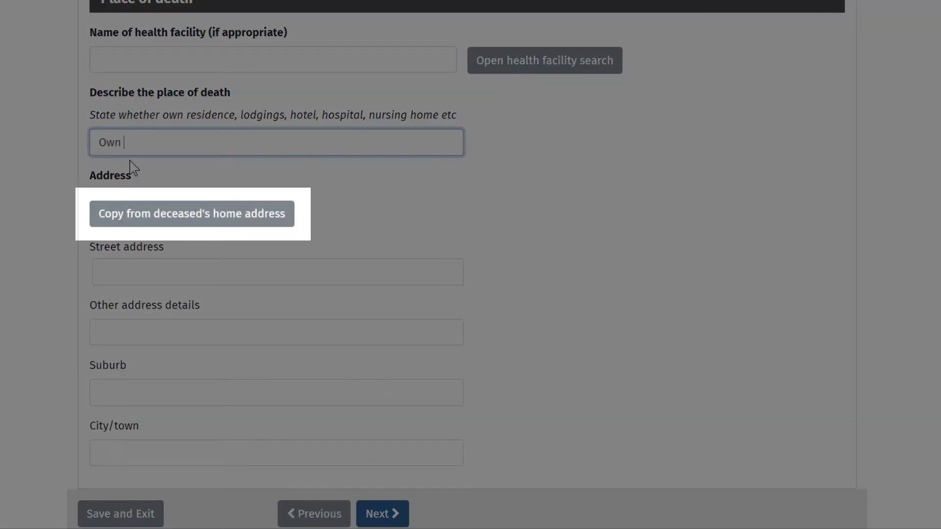
{"action": "type", "text": "Residence"}
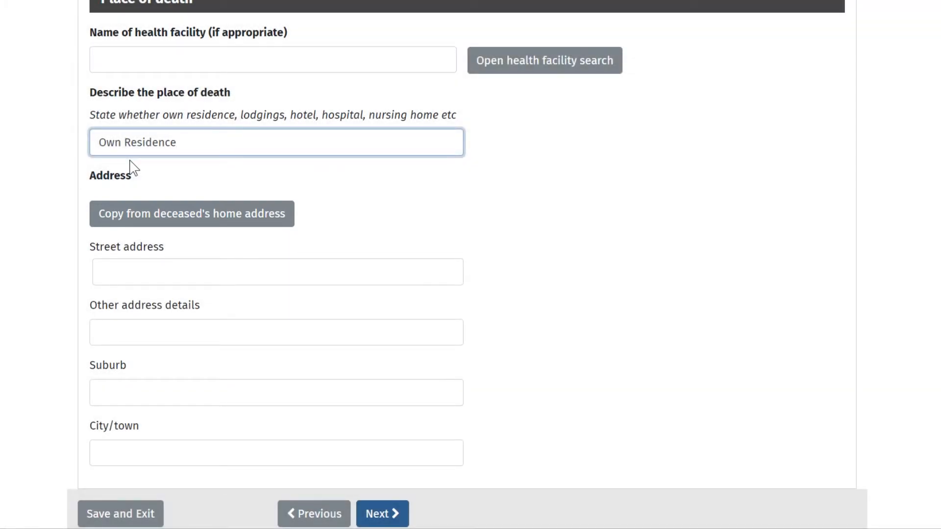
{"action": "left_click", "coordinate": [154, 216]}
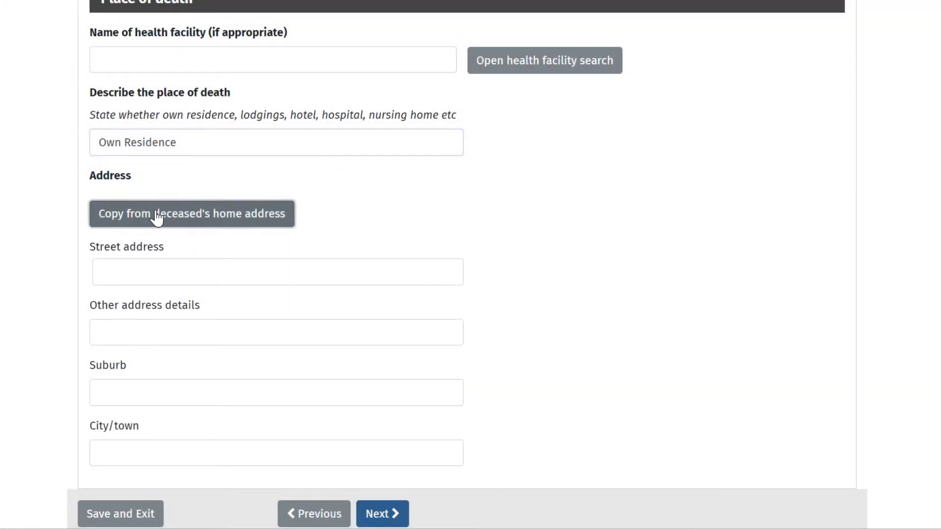
{"action": "left_click", "coordinate": [382, 518]}
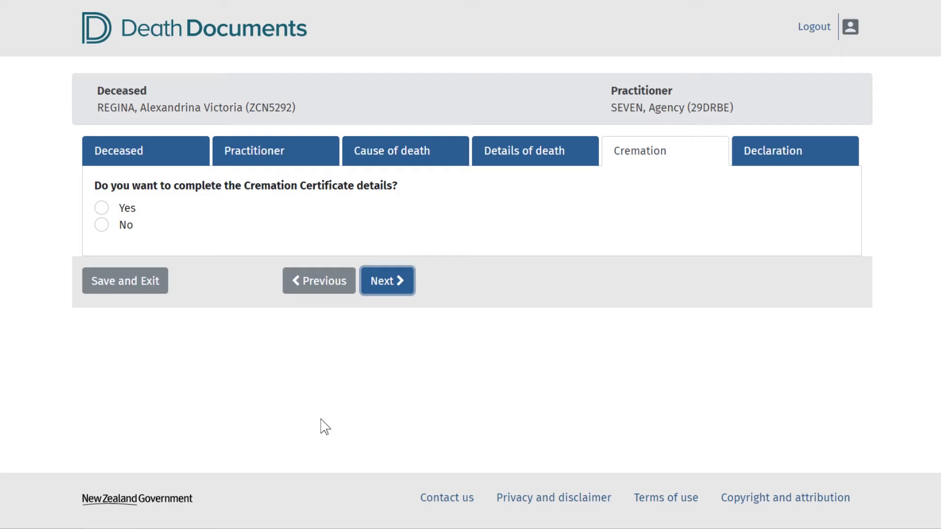
Choose to complete the Cremation Certificate details and answer its opening questions with 1 hour, 10 pm, 5 hours and Rigor mortis.
{"action": "left_click", "coordinate": [101, 208]}
{"action": "left_click", "coordinate": [117, 401]}
{"action": "type", "text": "1 hour"}
{"action": "scroll", "coordinate": [116, 199], "scroll_direction": "down", "scroll_amount": 7}
{"action": "left_click", "coordinate": [116, 207]}
{"action": "type", "text": "10 pm"}
{"action": "left_click", "coordinate": [115, 267]}
{"action": "type", "text": "5 hours"}
{"action": "left_click", "coordinate": [126, 325]}
{"action": "type", "text": "Rigor mortis"}
Record Exhaustion lasting 3 days as the mode of death and finish the cremation details with Palliative Care Nurse, continuing to the declaration.
{"action": "scroll", "coordinate": [125, 325], "scroll_direction": "down", "scroll_amount": 3}
{"action": "left_click", "coordinate": [139, 289]}
{"action": "left_click", "coordinate": [120, 176]}
{"action": "type", "text": "3 days"}
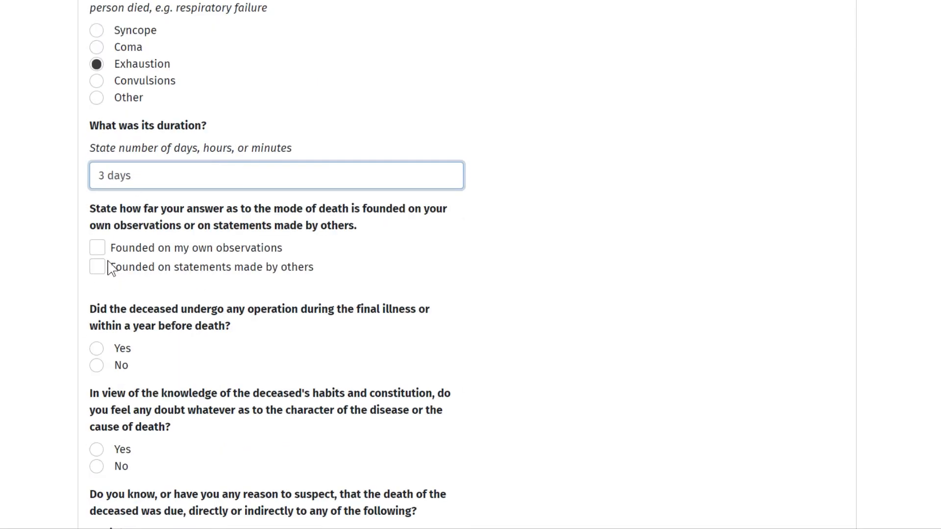
{"action": "type", "text": "Palliative Care Nurse"}
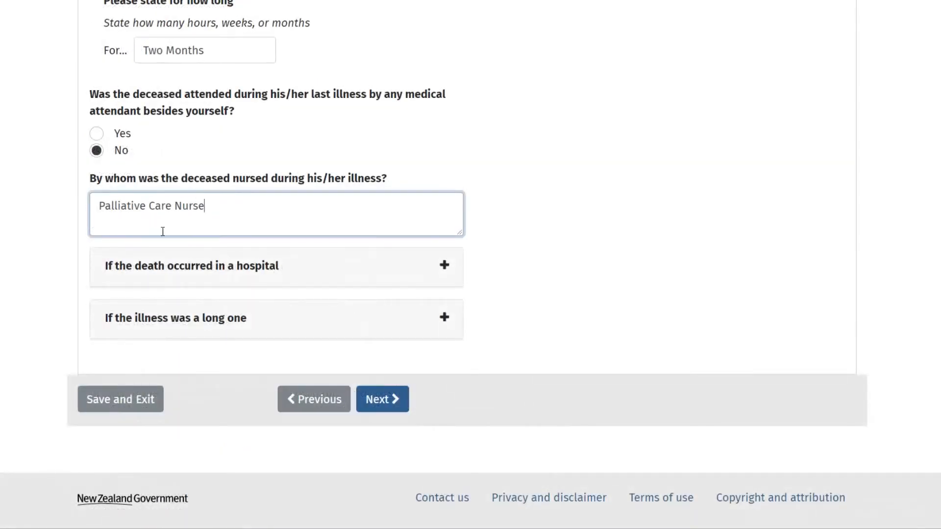
{"action": "left_click", "coordinate": [379, 399]}
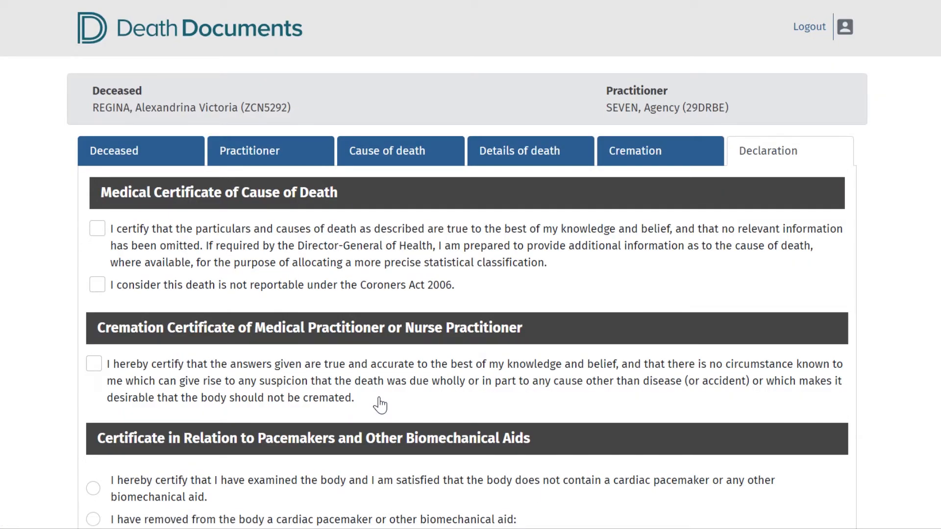
Certify the cause of death particulars, that the death is not reportable under the Coroners Act 2006, and the cremation certificate answers.
{"action": "left_click", "coordinate": [102, 230]}
{"action": "left_click", "coordinate": [97, 285]}
{"action": "left_click", "coordinate": [94, 363]}
Declare that a biomechanical aid is present and has not been removed, specify it as Nerve Stimulator, and proceed to the review.
{"action": "scroll", "coordinate": [166, 289], "scroll_direction": "down", "scroll_amount": 3}
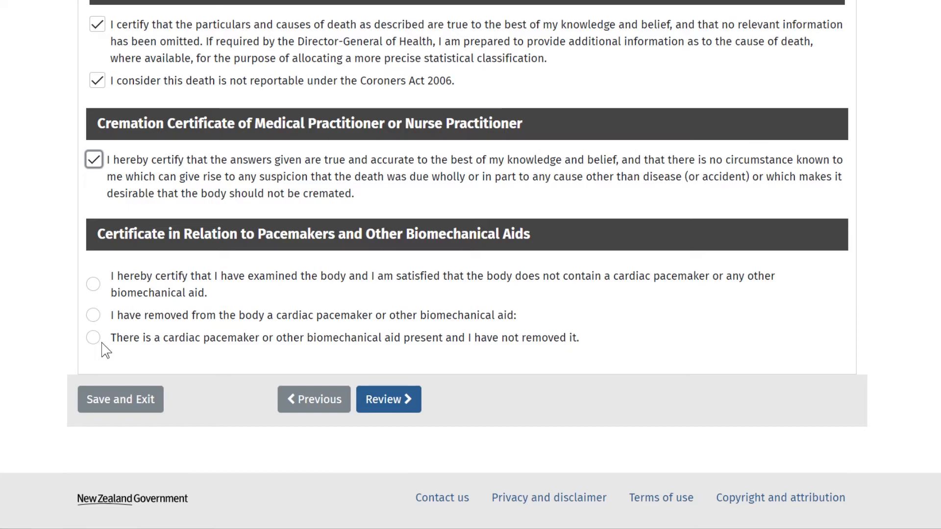
{"action": "left_click", "coordinate": [94, 338]}
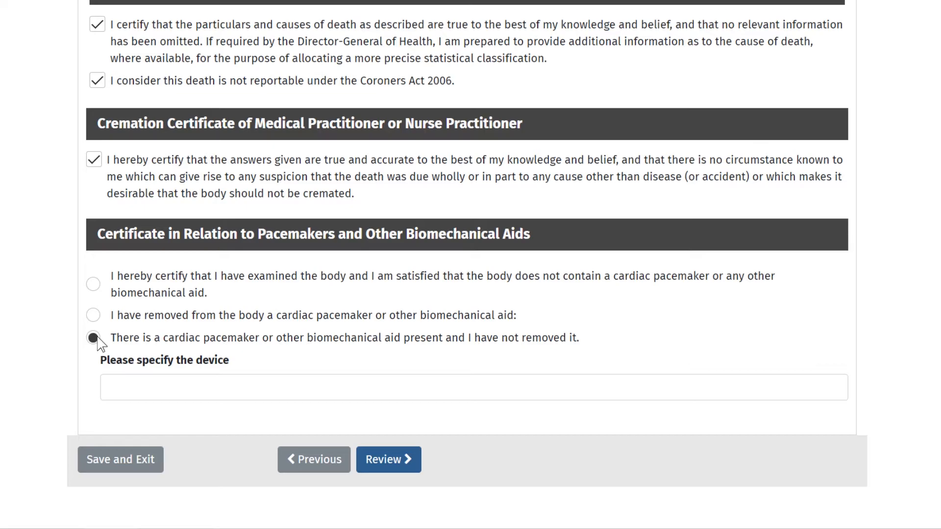
{"action": "left_click", "coordinate": [106, 388]}
{"action": "type", "text": "Nerve Stimulator"}
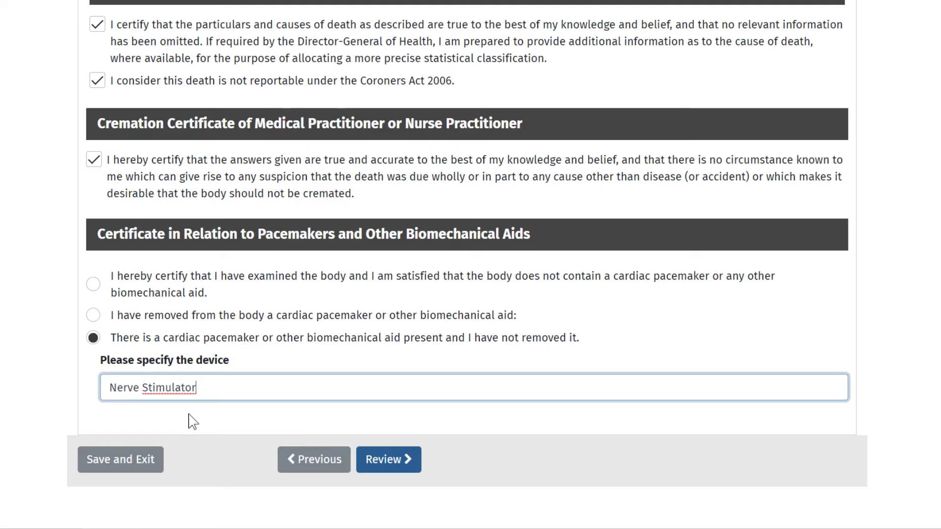
{"action": "left_click", "coordinate": [384, 460]}
Check through the review, reopen the document for changes, and add "and daughter" to the existing answer.
{"action": "scroll", "coordinate": [382, 462], "scroll_direction": "down", "scroll_amount": 8}
{"action": "scroll", "coordinate": [379, 456], "scroll_direction": "down", "scroll_amount": 20}
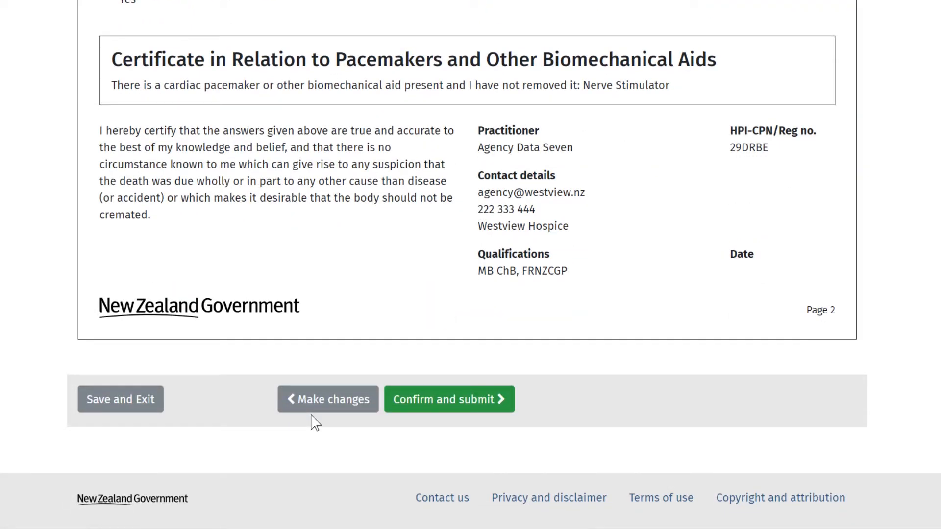
{"action": "left_click", "coordinate": [331, 405]}
{"action": "scroll", "coordinate": [420, 340], "scroll_direction": "down", "scroll_amount": 15}
{"action": "type", "text": "and daughter"}
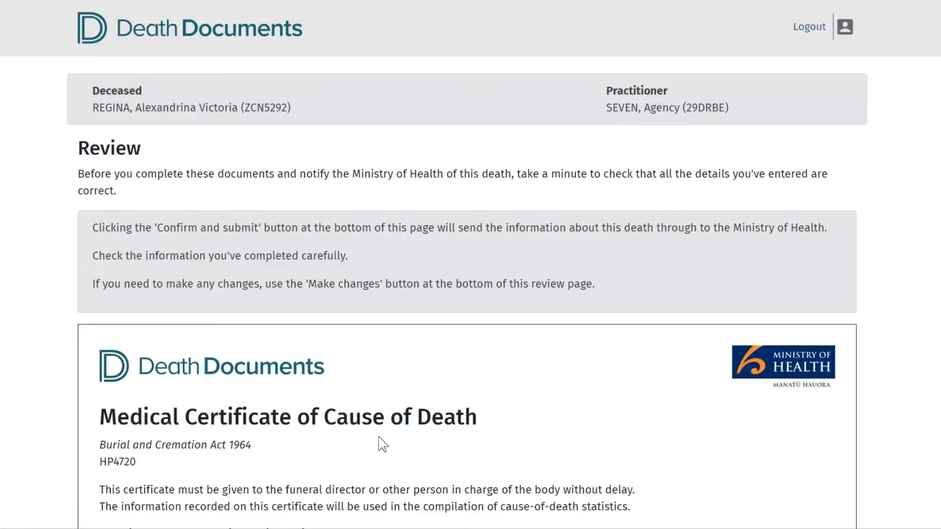
Confirm and submit the reviewed death documents, and return to the Death Documents home page.
{"action": "scroll", "coordinate": [382, 445], "scroll_direction": "down", "scroll_amount": 20}
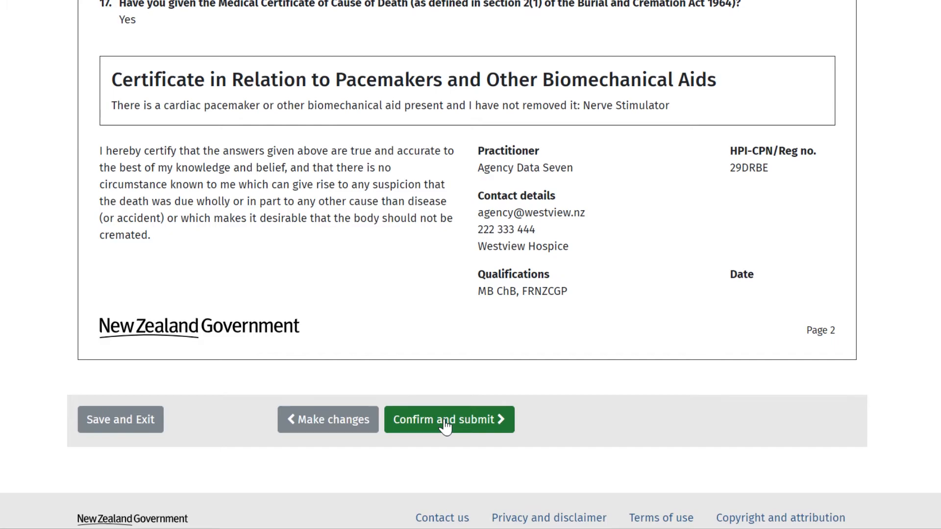
{"action": "left_click", "coordinate": [444, 421]}
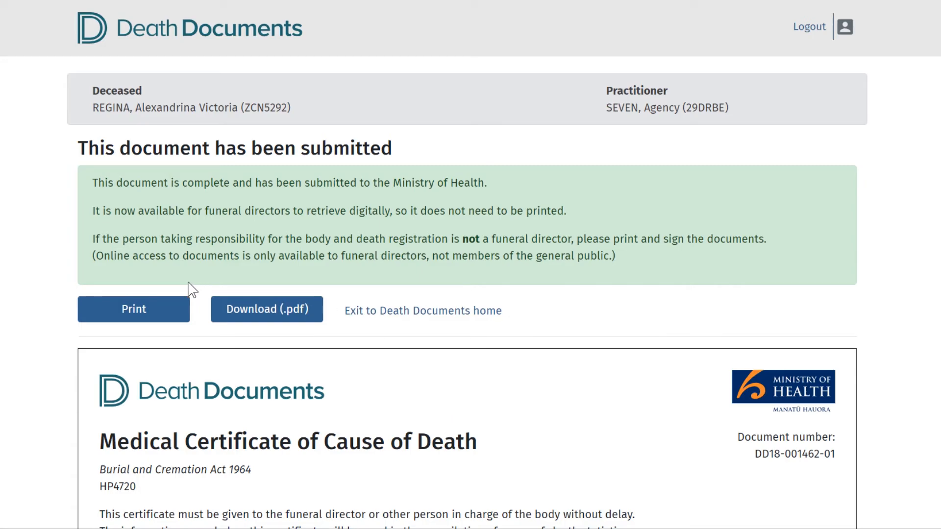
{"action": "left_click", "coordinate": [387, 313]}
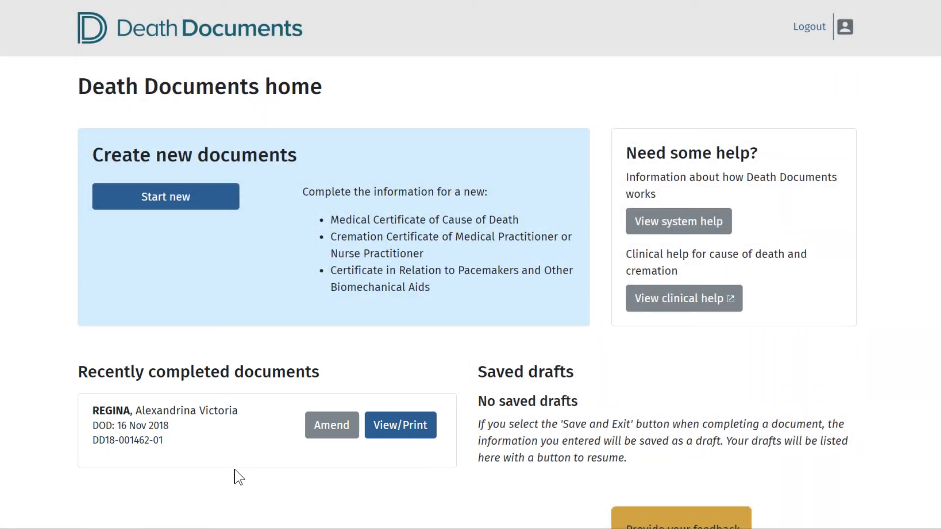
Amend the recently completed document by setting the deceased's occupation to Queen.
{"action": "left_click", "coordinate": [335, 434]}
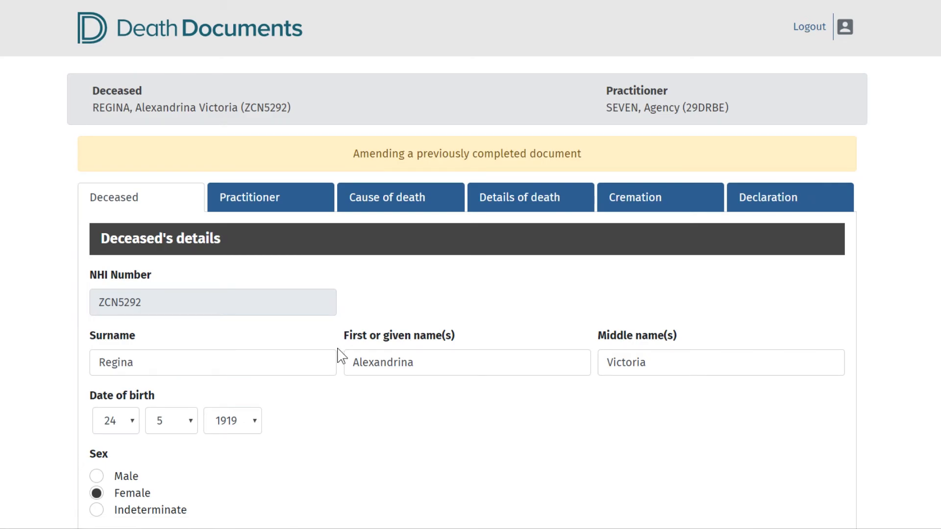
{"action": "scroll", "coordinate": [339, 355], "scroll_direction": "down", "scroll_amount": 12}
{"action": "left_click_drag", "start_coordinate": [164, 222], "coordinate": [69, 216]}
{"action": "type", "text": "Queen"}
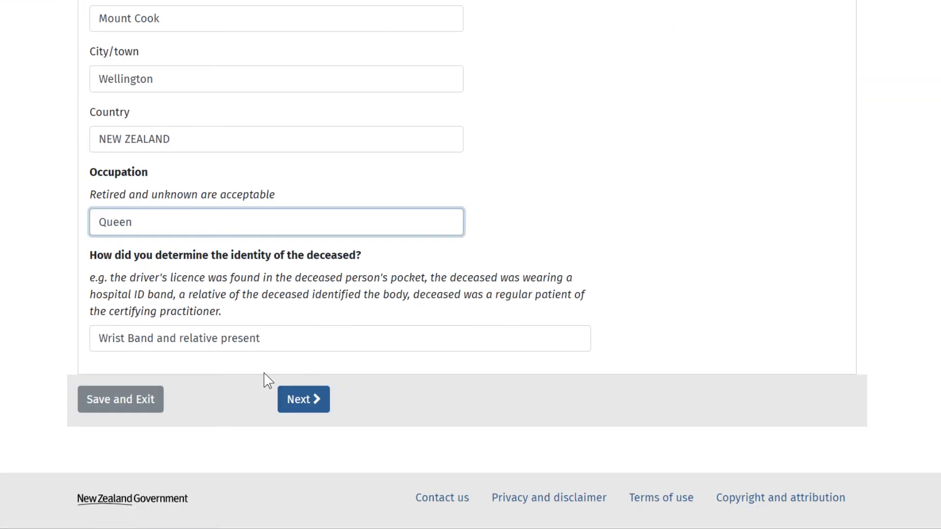
Proceed from the deceased's details to the declaration, review and submit the amended document, and return to the home page.
{"action": "left_click", "coordinate": [297, 401]}
{"action": "left_click", "coordinate": [755, 203]}
{"action": "scroll", "coordinate": [230, 468], "scroll_direction": "down", "scroll_amount": 6}
{"action": "left_click", "coordinate": [383, 403]}
{"action": "scroll", "coordinate": [382, 403], "scroll_direction": "down", "scroll_amount": 2}
{"action": "scroll", "coordinate": [384, 409], "scroll_direction": "down", "scroll_amount": 20}
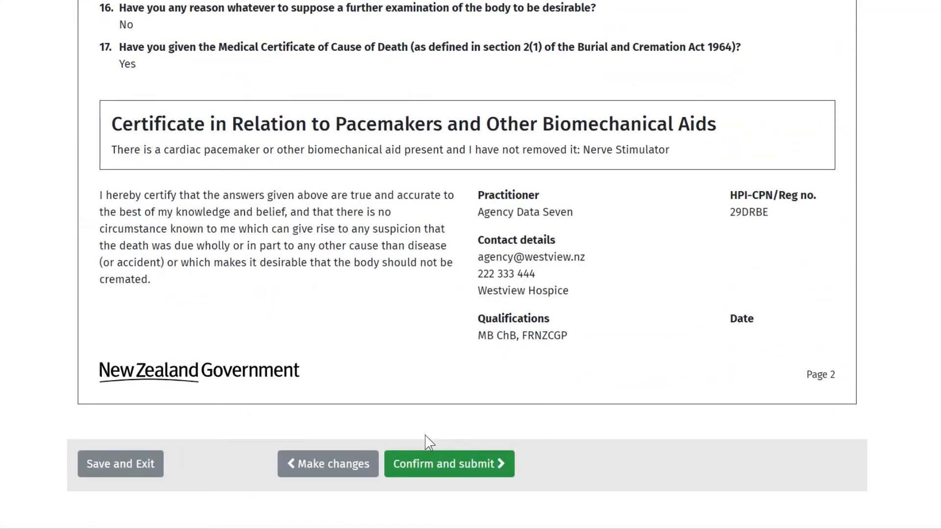
{"action": "left_click", "coordinate": [444, 470]}
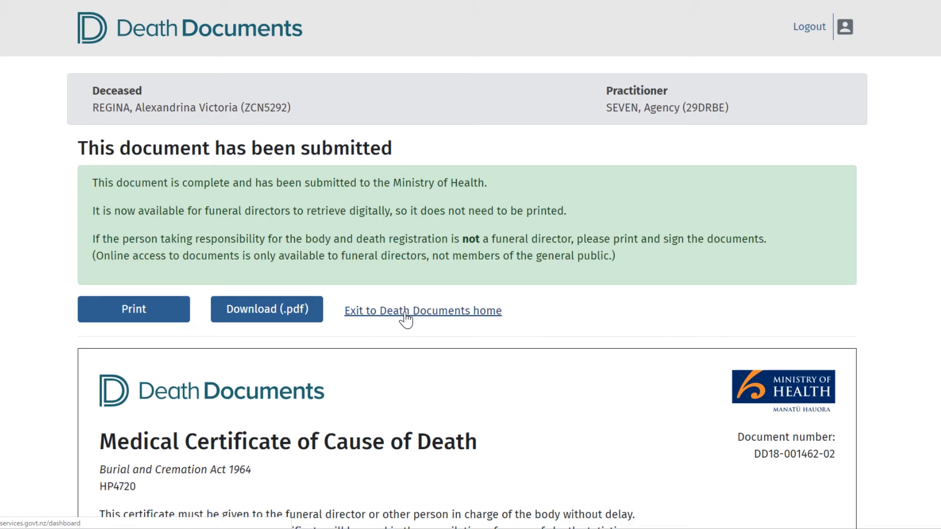
{"action": "left_click", "coordinate": [406, 319]}
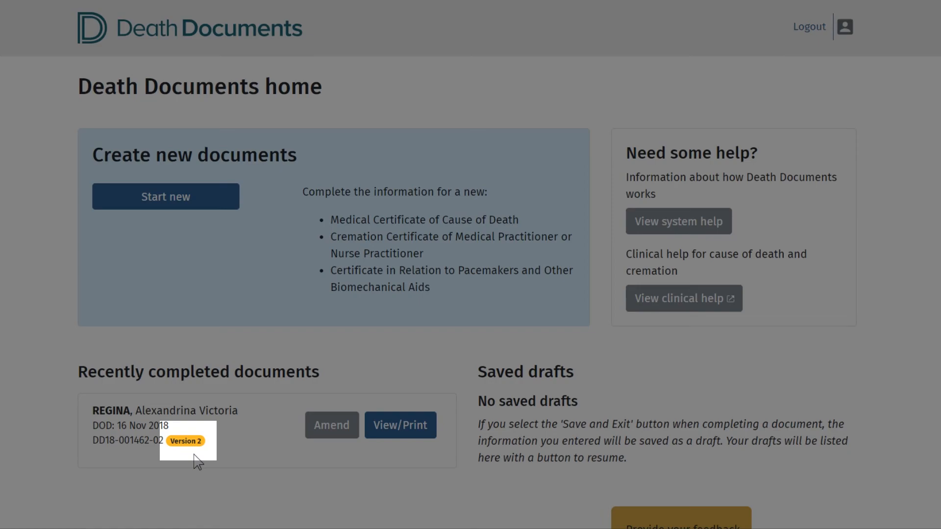
Consult the clinical help on the Medical Certificate of Cause of Death, and log out of Death Documents.
{"action": "scroll", "coordinate": [194, 458], "scroll_direction": "down", "scroll_amount": 1}
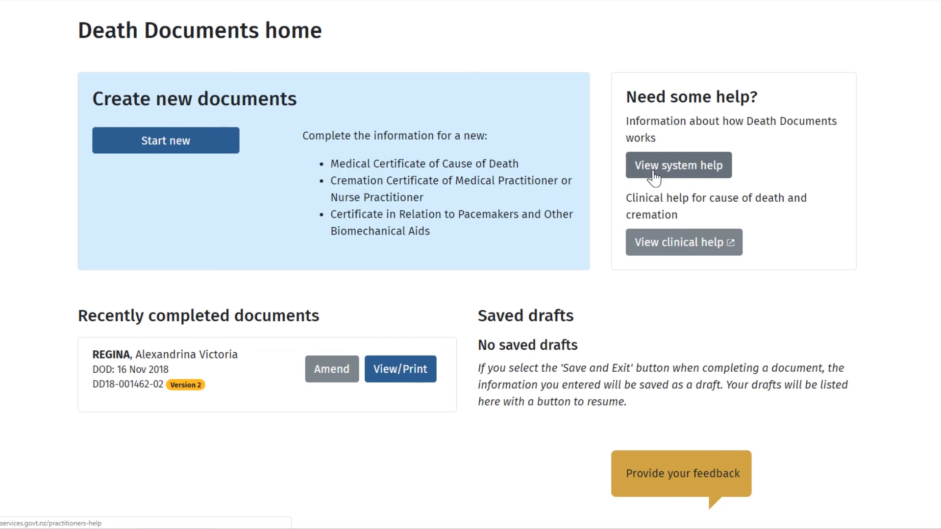
{"action": "scroll", "coordinate": [654, 179], "scroll_direction": "up", "scroll_amount": 2}
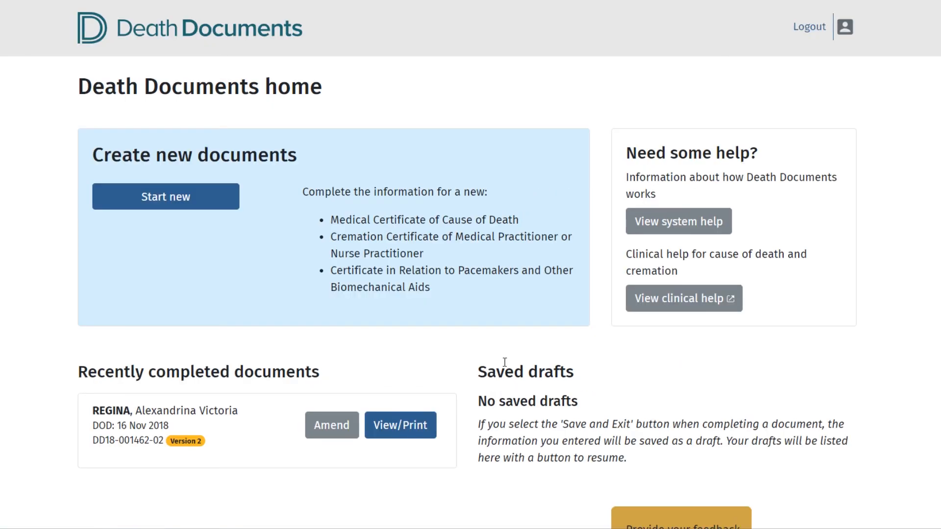
{"action": "left_click", "coordinate": [684, 312]}
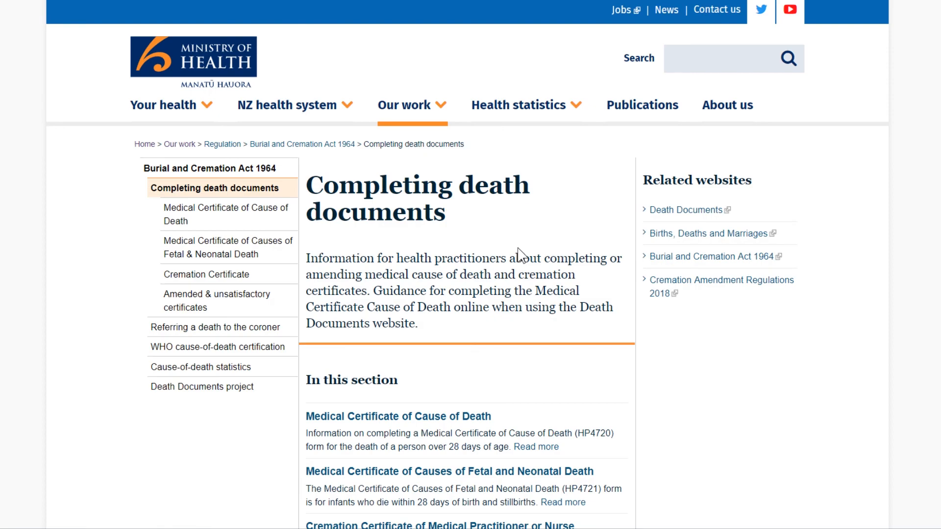
{"action": "left_click", "coordinate": [230, 215]}
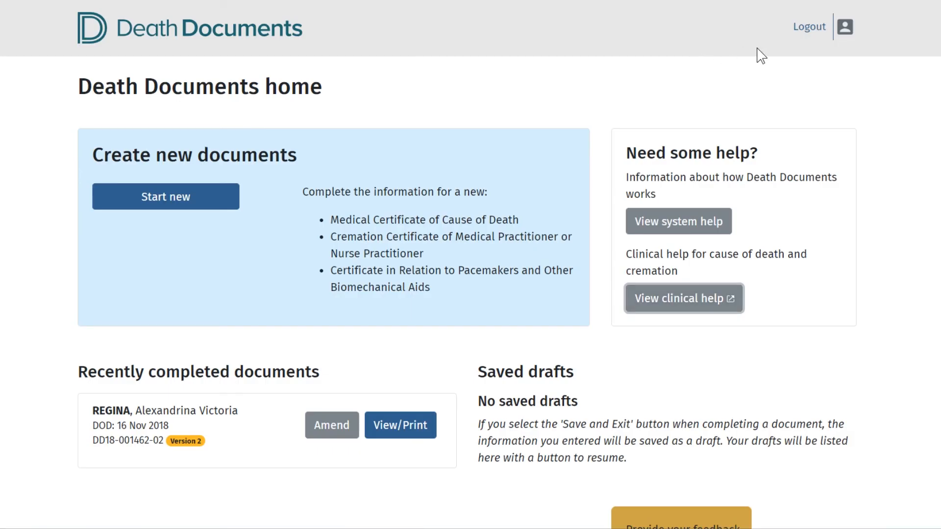
{"action": "left_click", "coordinate": [799, 33]}
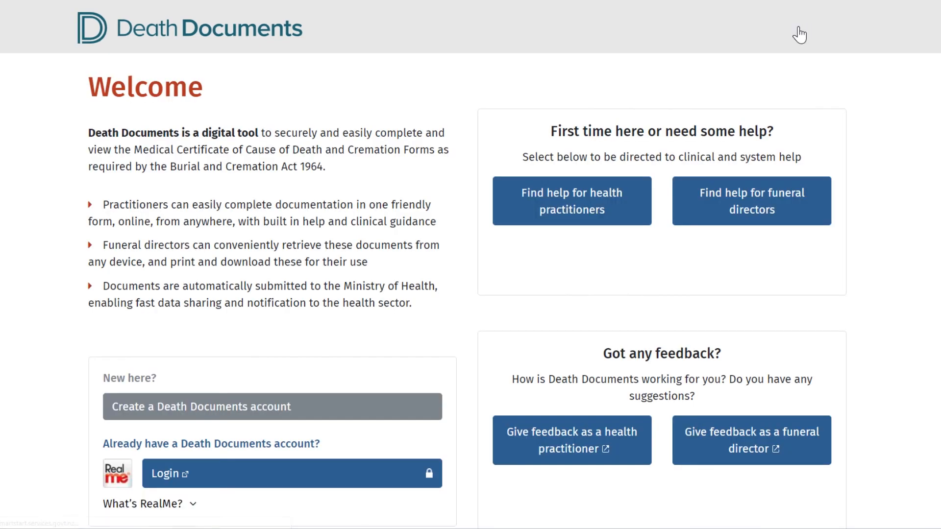